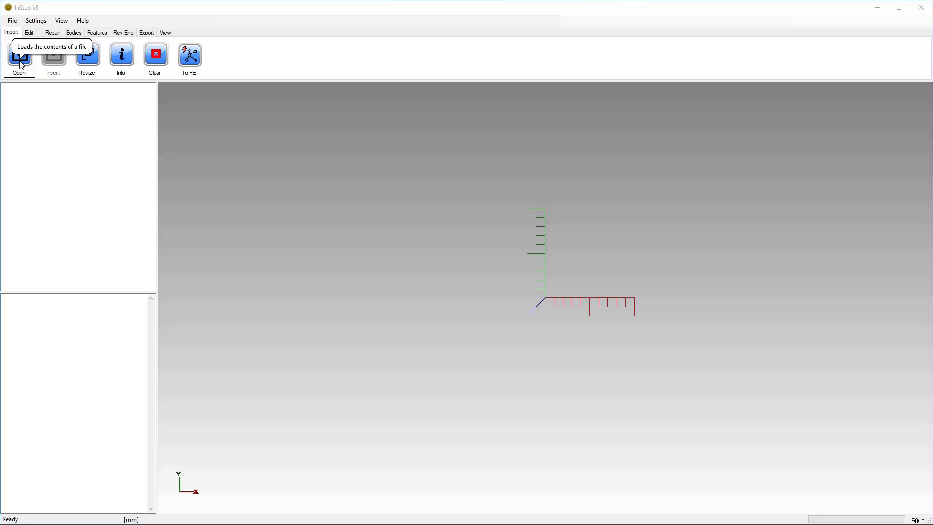
- Import the cube.off sample from the import samples folder, with the file filter set to Common Formats
{"action": "left_click", "coordinate": [12, 21]}
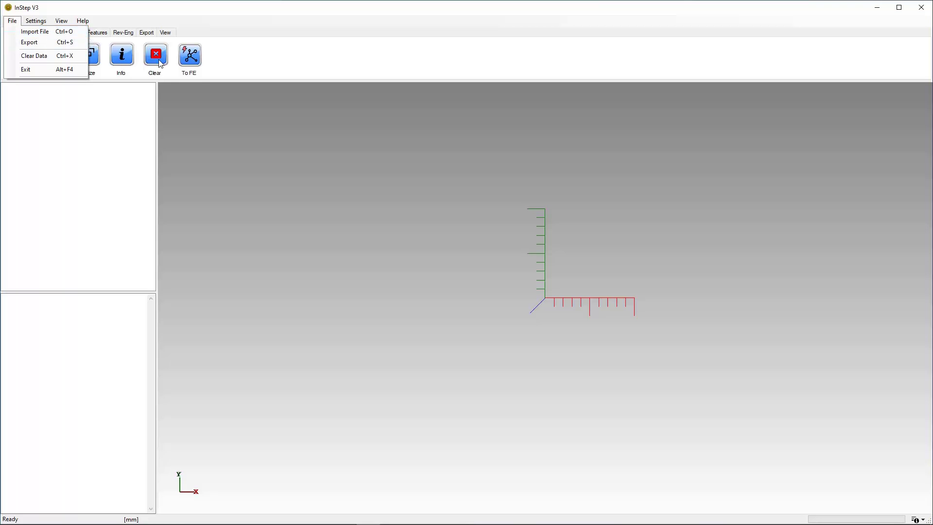
{"action": "key", "text": "ctrl+o"}
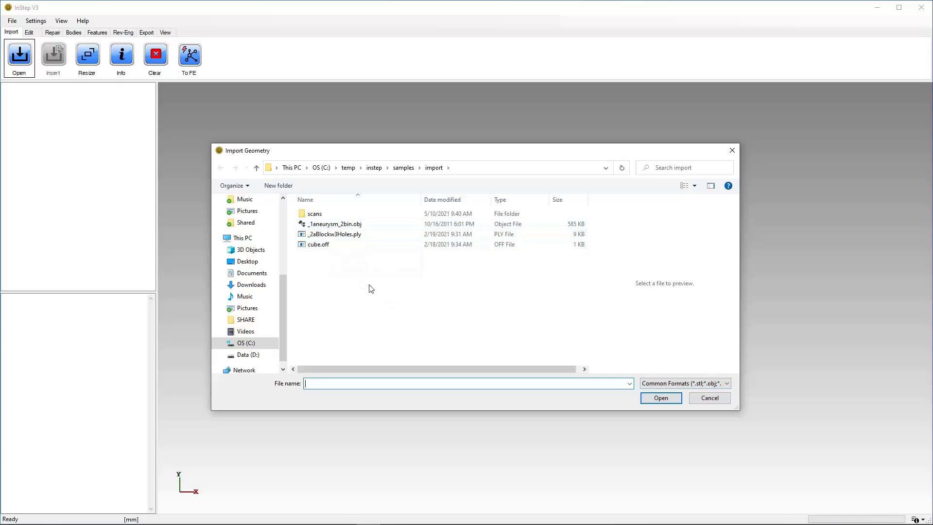
{"action": "left_click", "coordinate": [665, 384]}
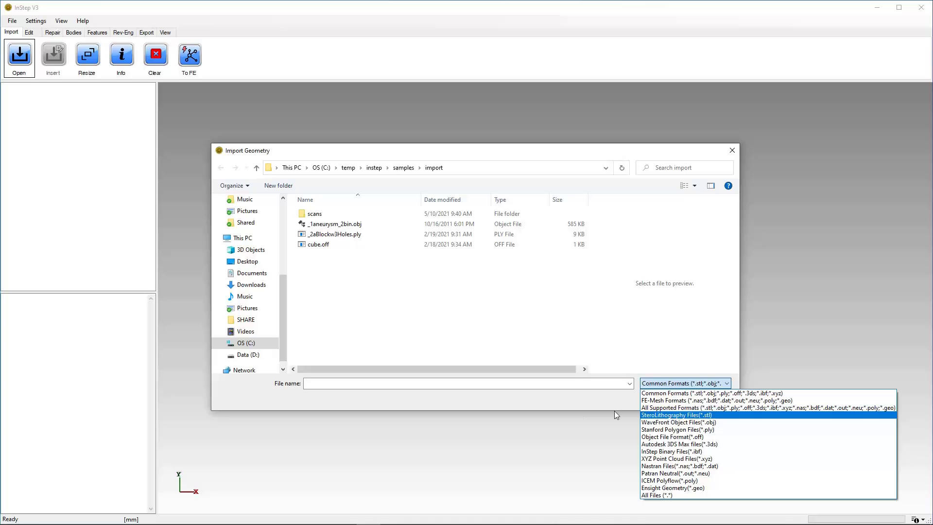
{"action": "left_click", "coordinate": [646, 393]}
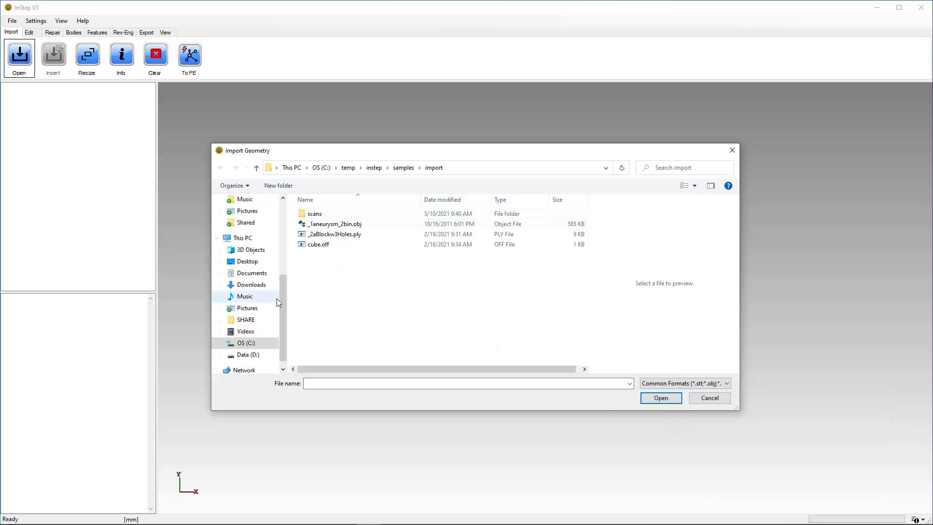
{"action": "left_click", "coordinate": [321, 247]}
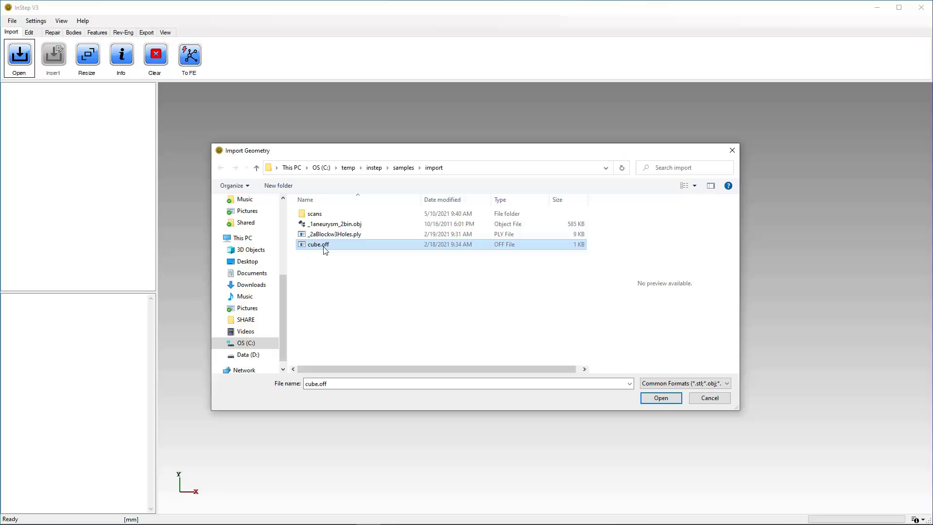
{"action": "left_click", "coordinate": [660, 398]}
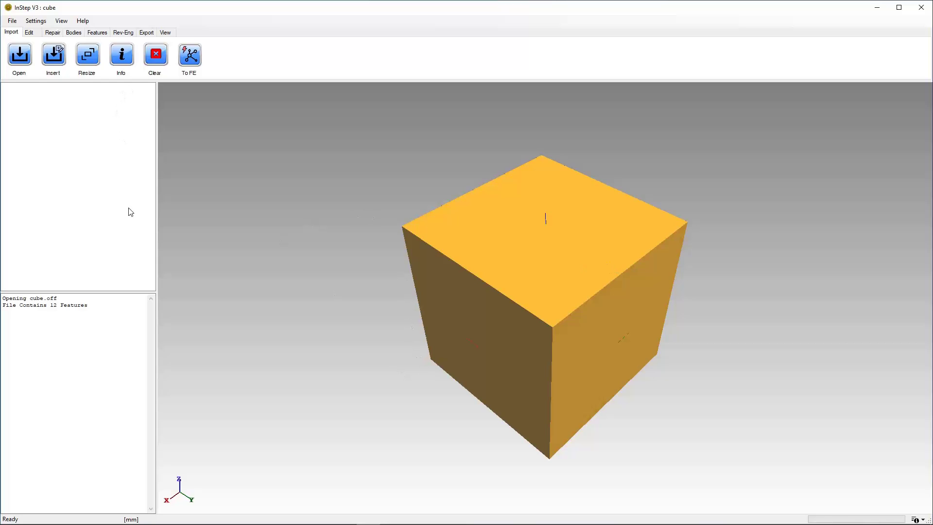
{"action": "left_click", "coordinate": [19, 56]}
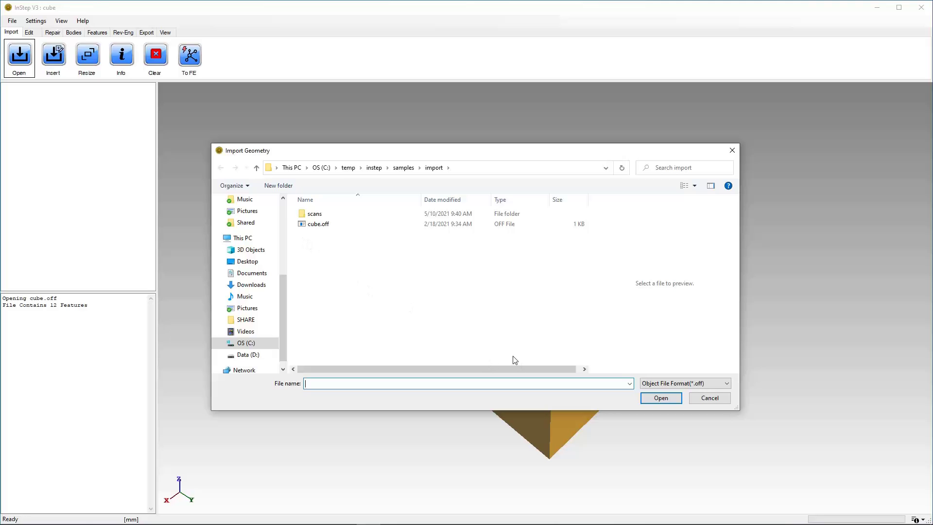
{"action": "left_click", "coordinate": [696, 384]}
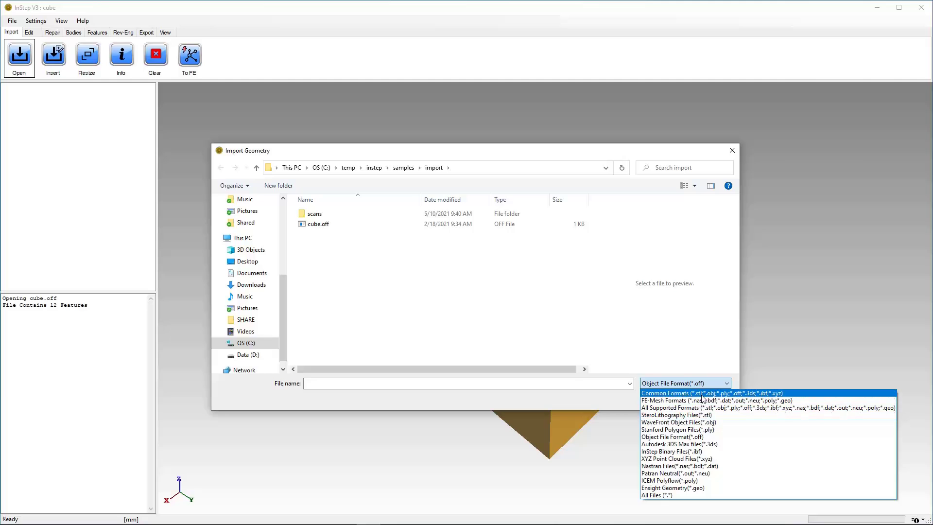
{"action": "left_click", "coordinate": [701, 393]}
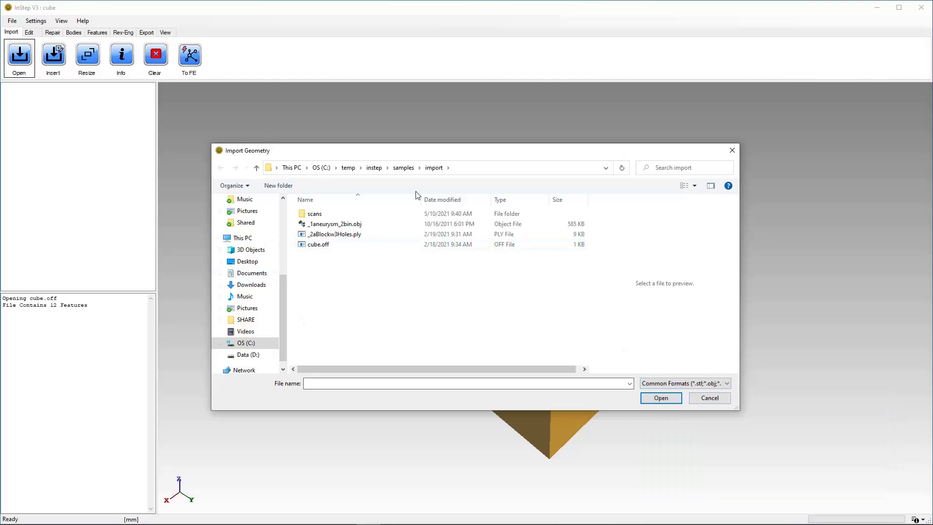
{"action": "left_click", "coordinate": [710, 398]}
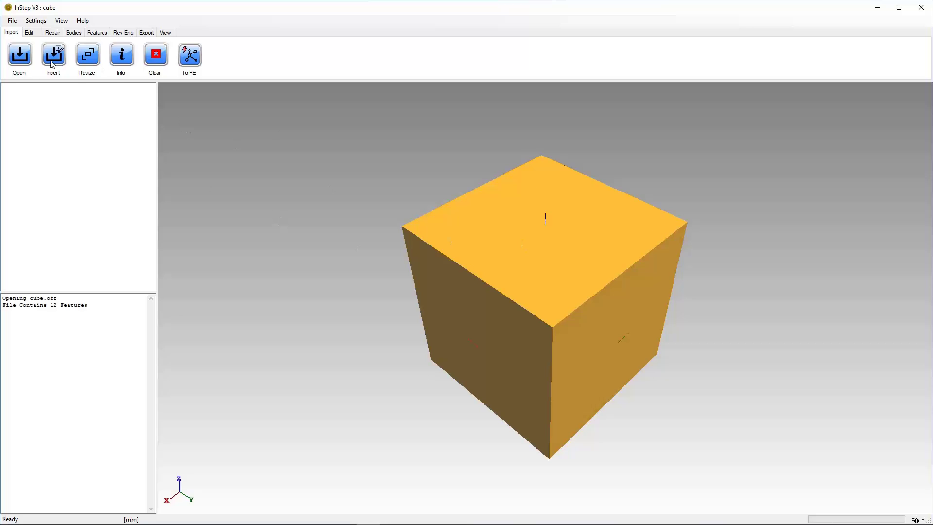
- Insert _2aBlockw3Holes.ply into the scene alongside the loaded cube, using the Common Formats filter
{"action": "scroll", "coordinate": [600, 343], "scroll_direction": "down", "scroll_amount": 2}
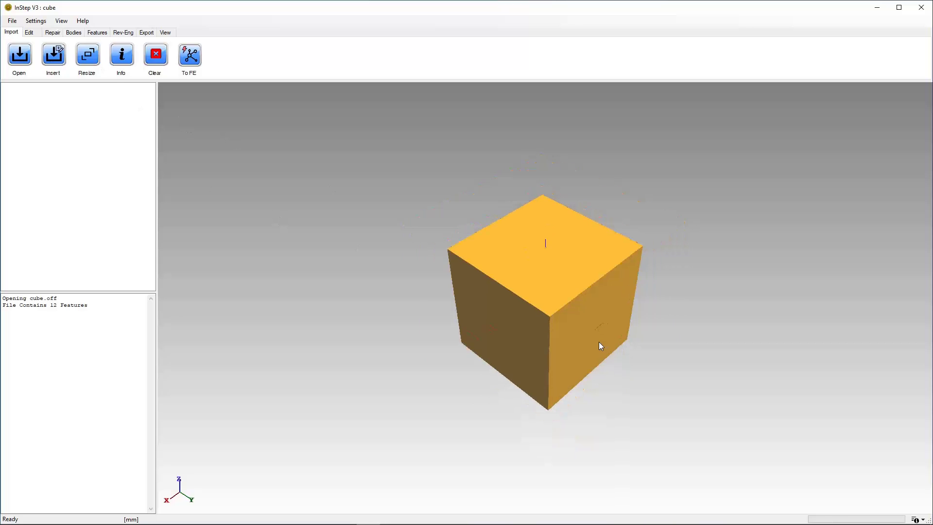
{"action": "left_click", "coordinate": [53, 56]}
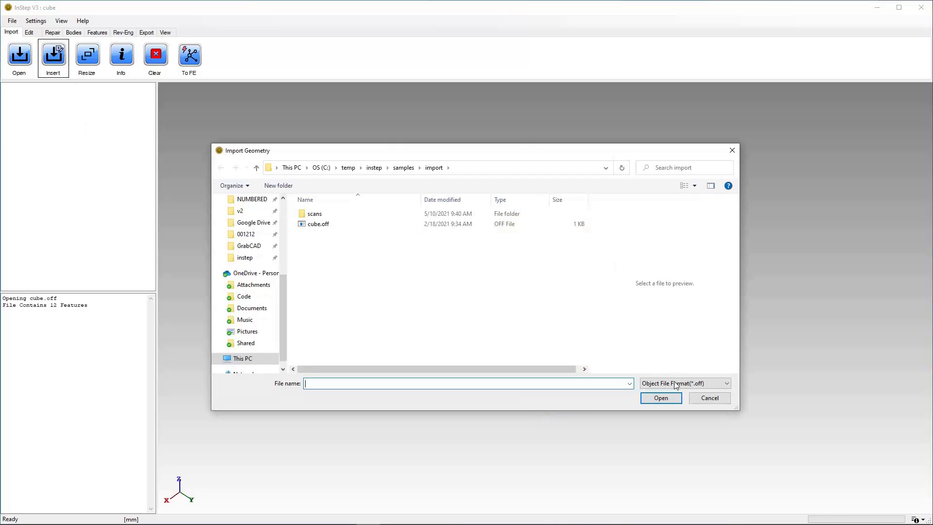
{"action": "left_click", "coordinate": [699, 383]}
{"action": "left_click", "coordinate": [700, 392]}
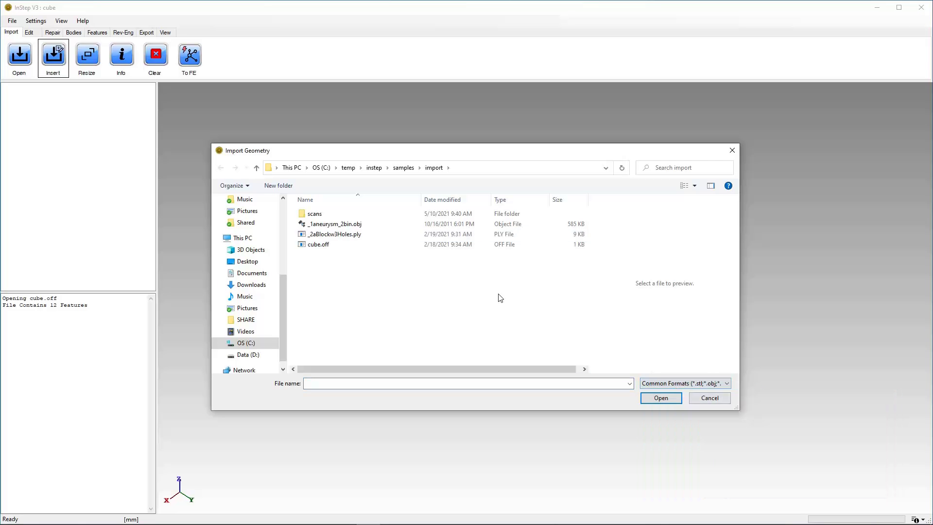
{"action": "left_click", "coordinate": [345, 234]}
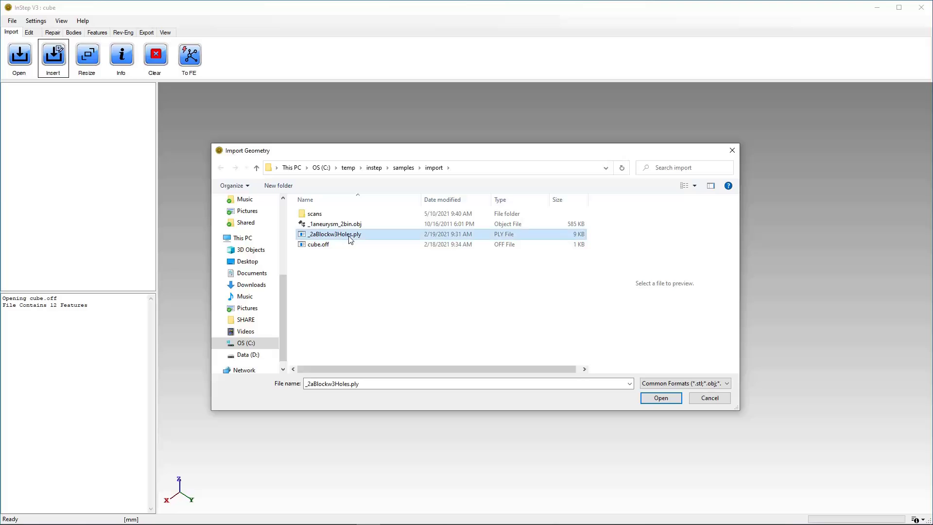
{"action": "left_click", "coordinate": [661, 398]}
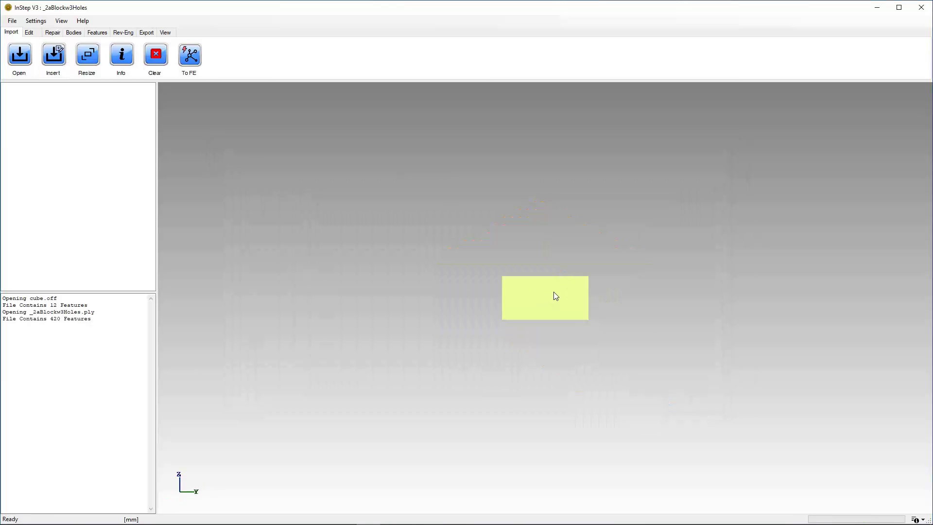
{"action": "middle_click_drag", "start_coordinate": [554, 294], "coordinate": [500, 344]}
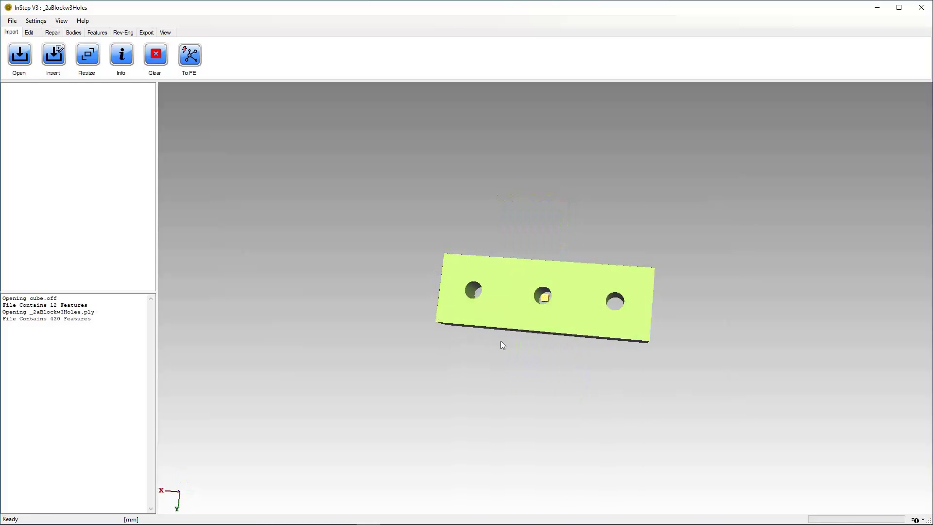
{"action": "scroll", "coordinate": [515, 289], "scroll_direction": "up", "scroll_amount": 5}
{"action": "middle_click_drag", "start_coordinate": [557, 307], "coordinate": [526, 272]}
{"action": "scroll", "coordinate": [510, 284], "scroll_direction": "down", "scroll_amount": 5}
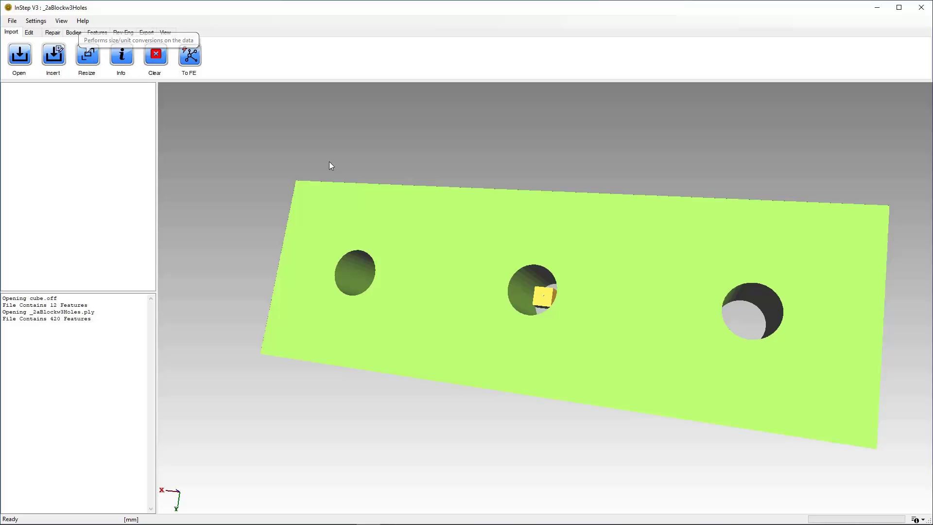
{"action": "left_click_drag", "start_coordinate": [604, 339], "coordinate": [761, 350]}
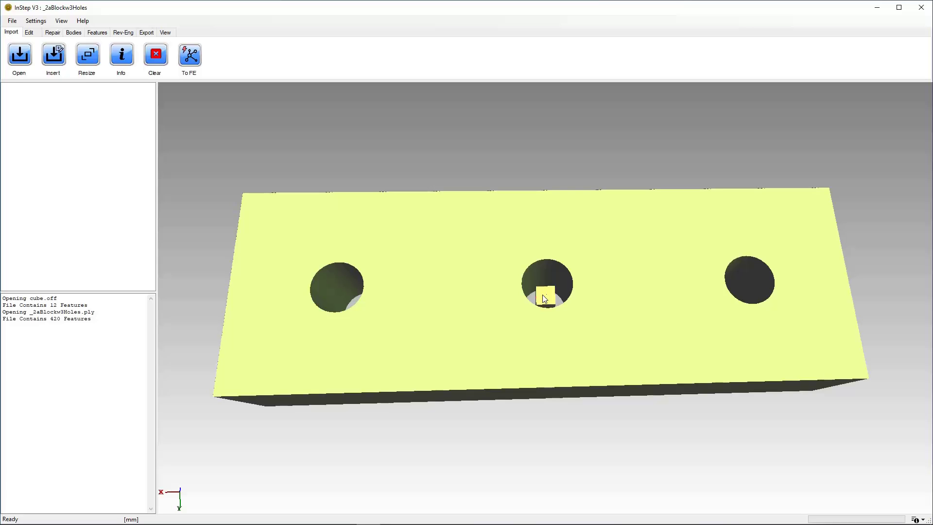
- Reopen cube.off from the recent files in place of the currently loaded geometry
{"action": "left_click", "coordinate": [12, 20]}
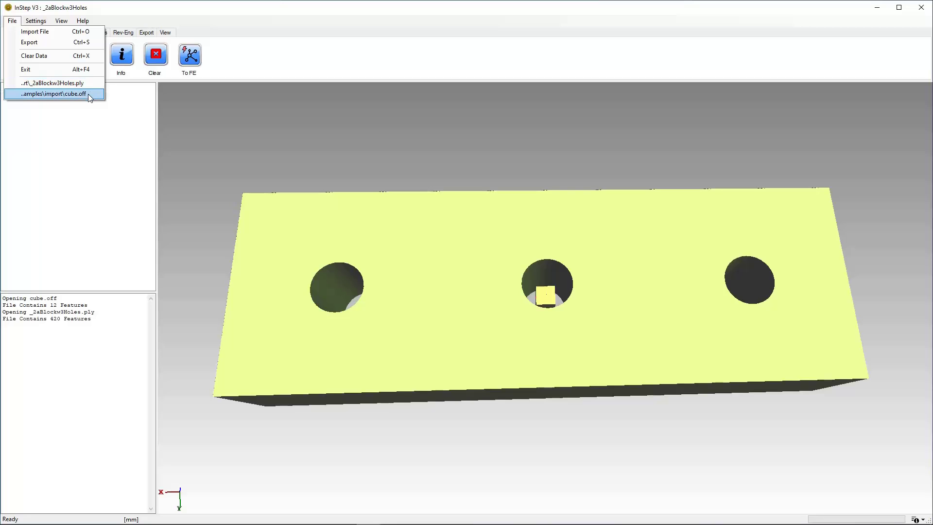
{"action": "left_click", "coordinate": [44, 93]}
{"action": "left_click_drag", "start_coordinate": [558, 339], "coordinate": [574, 277]}
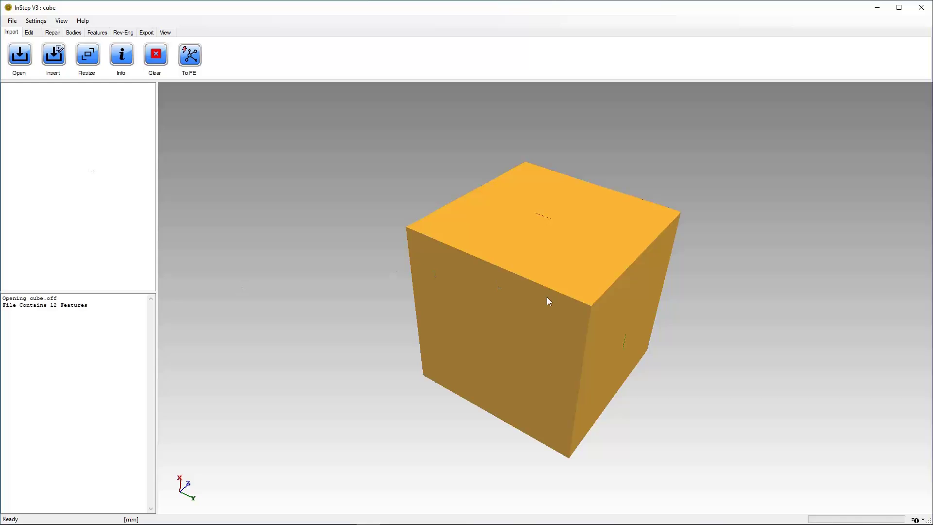
{"action": "left_click_drag", "start_coordinate": [622, 318], "coordinate": [607, 294]}
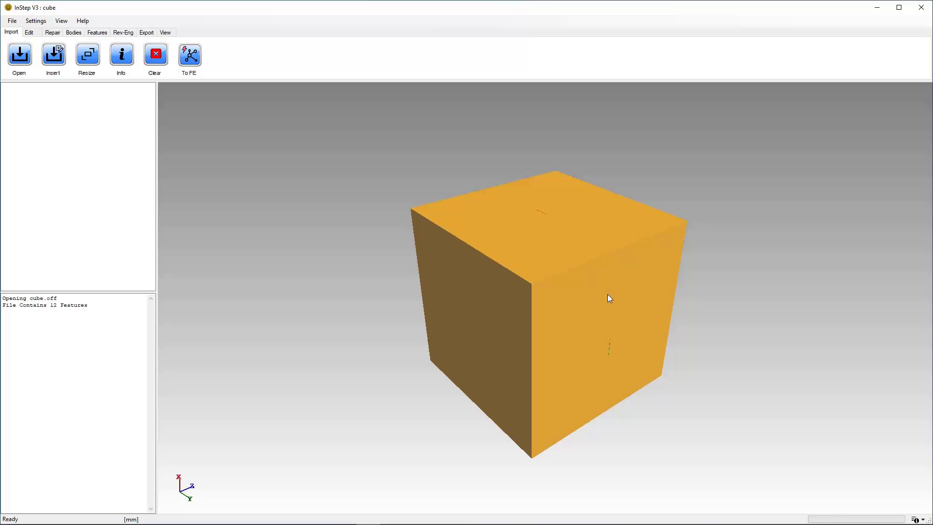
- Start resizing the cube with its loaded data defined as metres, keeping the work units in mm
{"action": "left_click", "coordinate": [88, 55]}
{"action": "left_click_drag", "start_coordinate": [56, 39], "coordinate": [238, 153]}
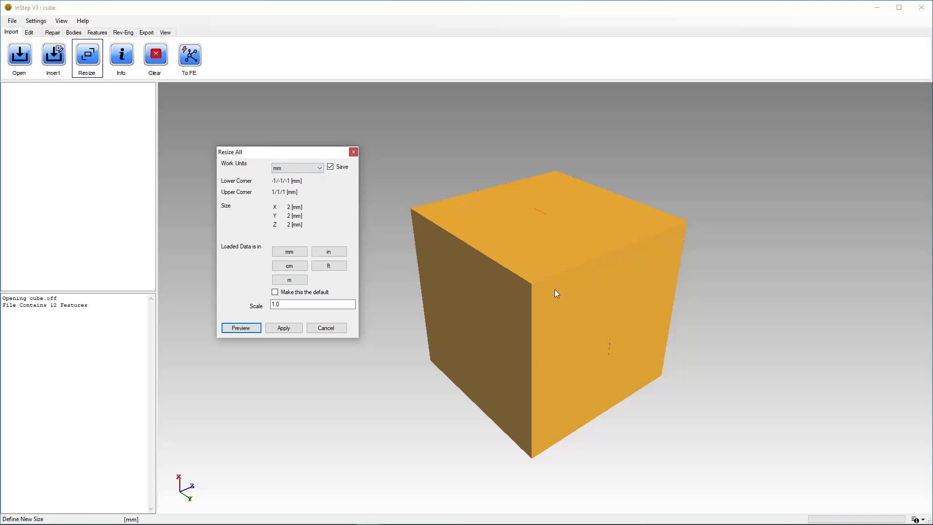
{"action": "left_click", "coordinate": [297, 284]}
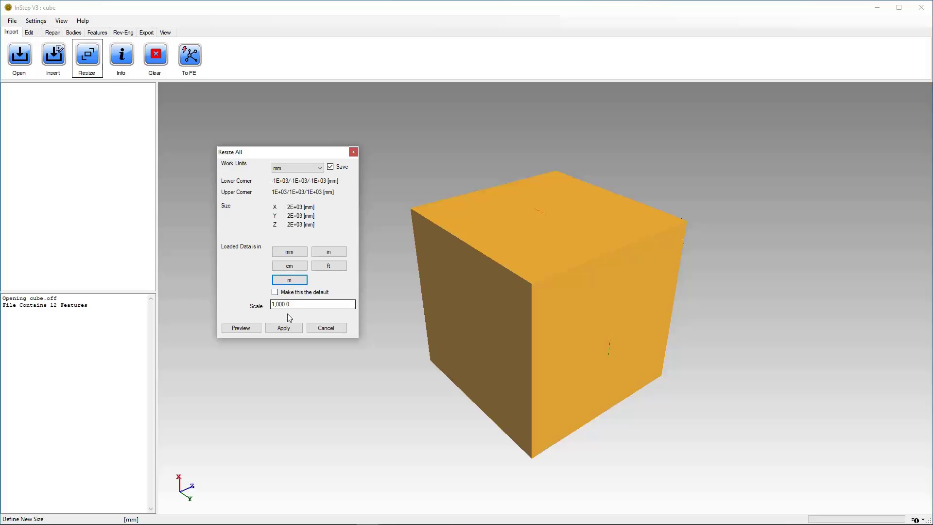
{"action": "left_click_drag", "start_coordinate": [298, 304], "coordinate": [270, 304]}
- Set the resize work units to m and define the loaded cube data as metres
{"action": "left_click", "coordinate": [292, 169]}
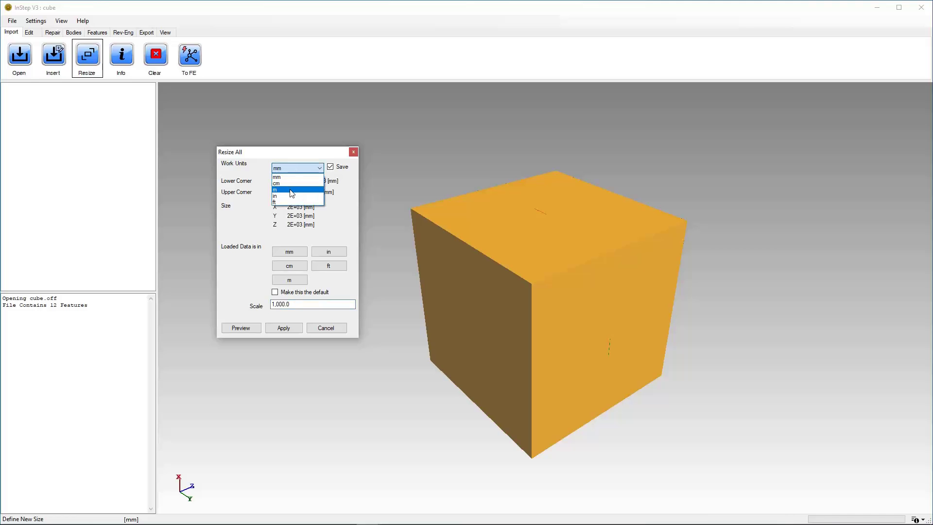
{"action": "left_click", "coordinate": [290, 190]}
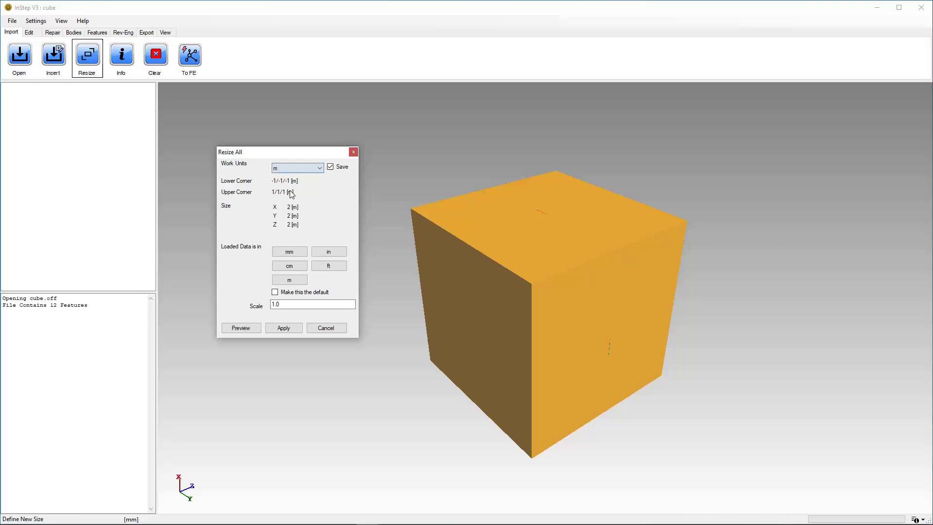
{"action": "left_click", "coordinate": [291, 281]}
{"action": "left_click_drag", "start_coordinate": [439, 260], "coordinate": [465, 277]}
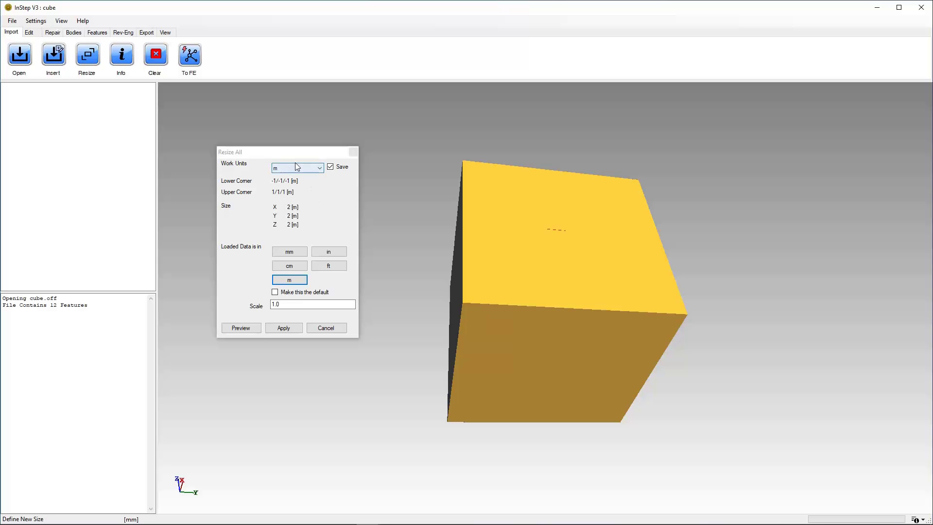
- Set the resize work units and the loaded data units to mm, and dismiss the resize settings without applying
{"action": "left_click", "coordinate": [319, 173]}
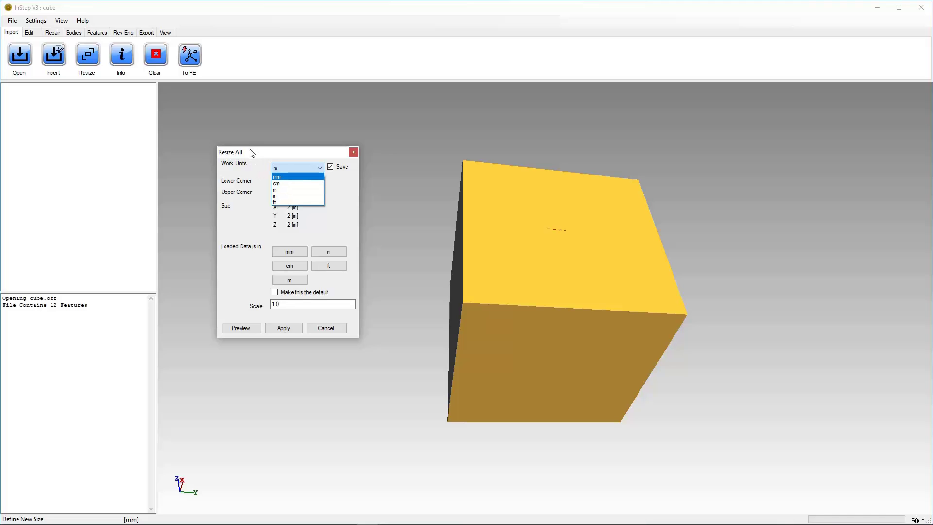
{"action": "left_click", "coordinate": [235, 267]}
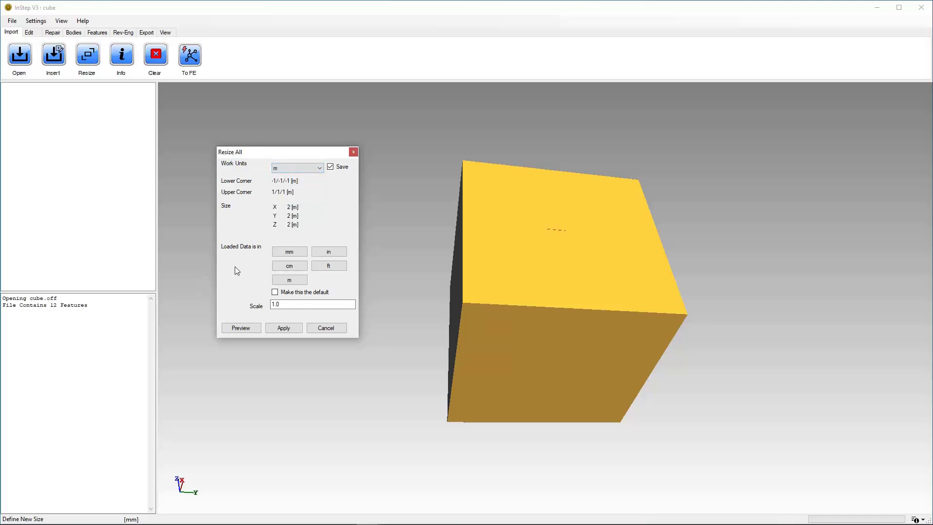
{"action": "left_click", "coordinate": [309, 169]}
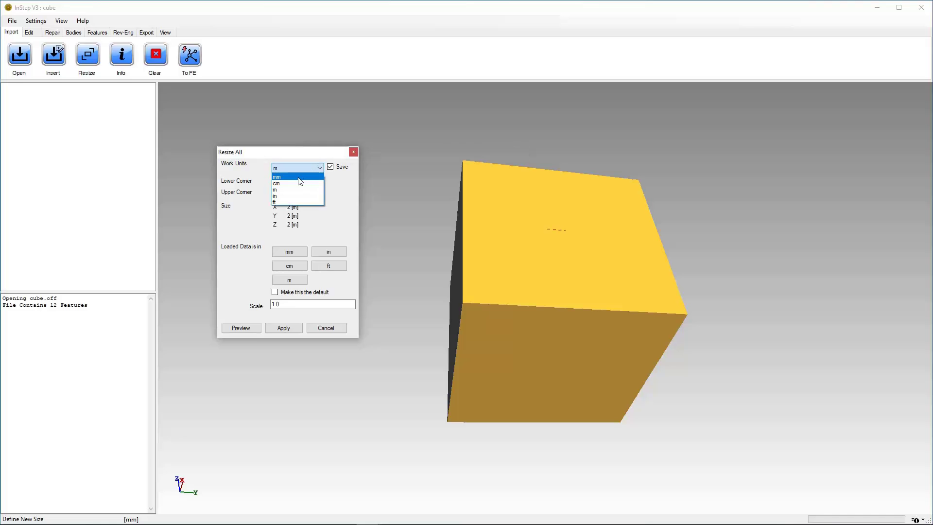
{"action": "left_click", "coordinate": [300, 177]}
{"action": "left_click", "coordinate": [290, 252]}
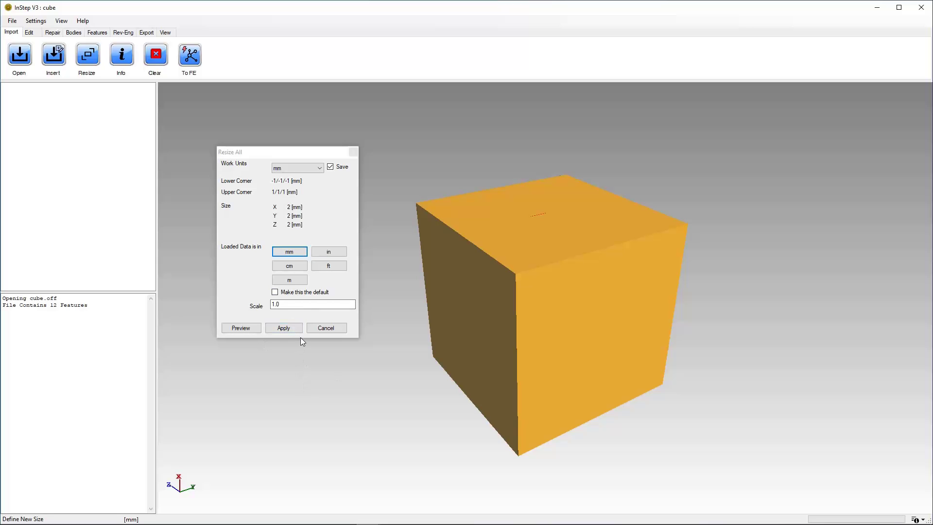
{"action": "left_click", "coordinate": [353, 152]}
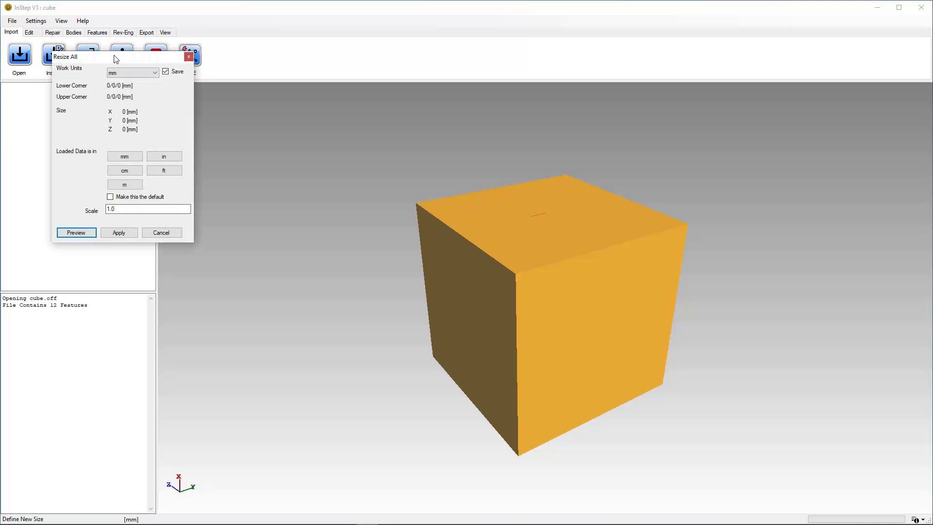
{"action": "left_click", "coordinate": [188, 50]}
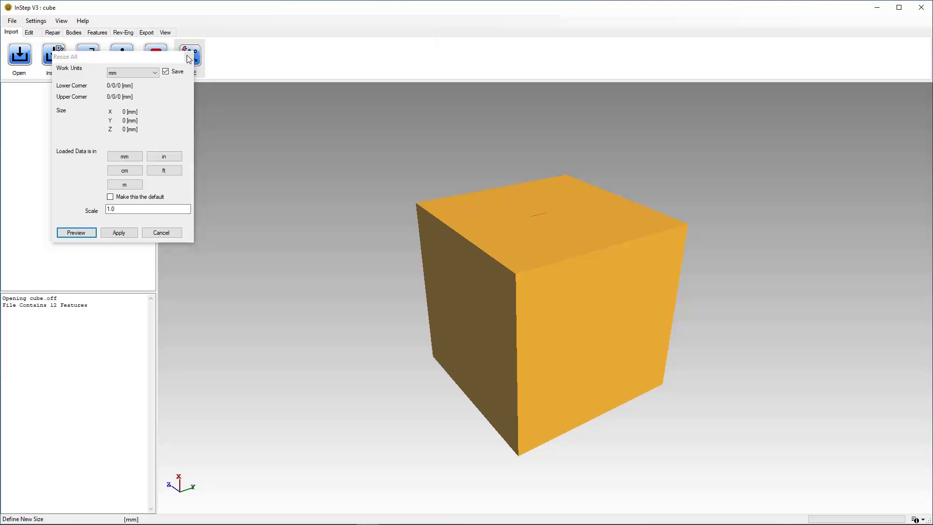
{"action": "left_click", "coordinate": [161, 233]}
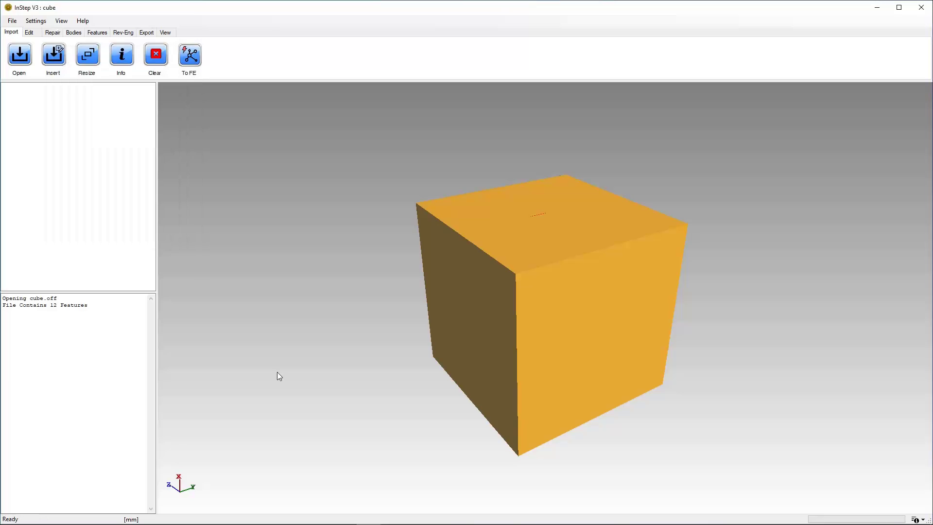
{"action": "middle_click_drag", "start_coordinate": [529, 306], "coordinate": [531, 306]}
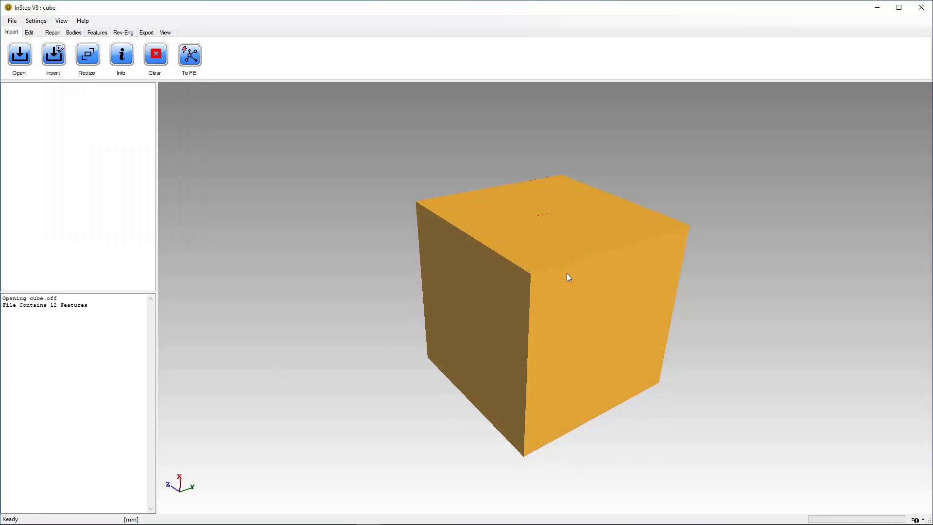
{"action": "scroll", "coordinate": [559, 277], "scroll_direction": "down", "scroll_amount": 3}
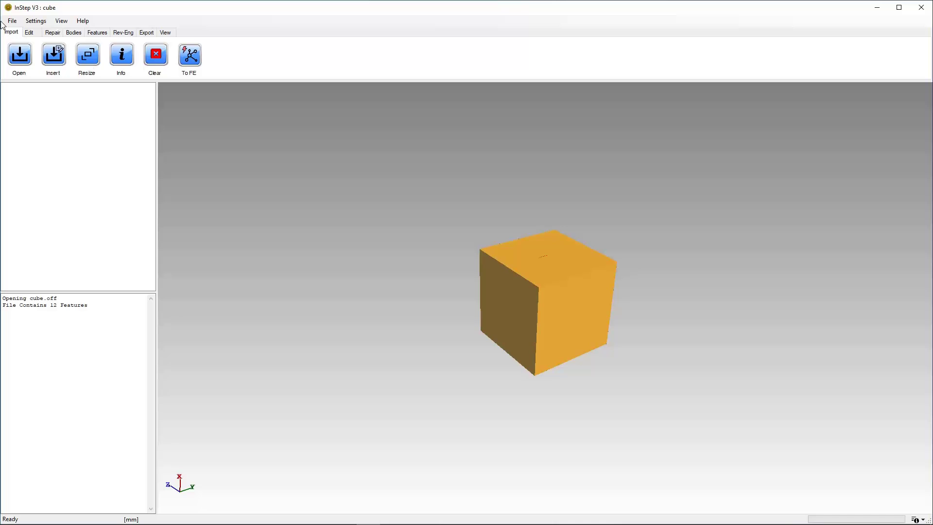
- Open _1aneurysm_2bin.obj from the import folder, using the Common Formats file filter
{"action": "left_click", "coordinate": [20, 56]}
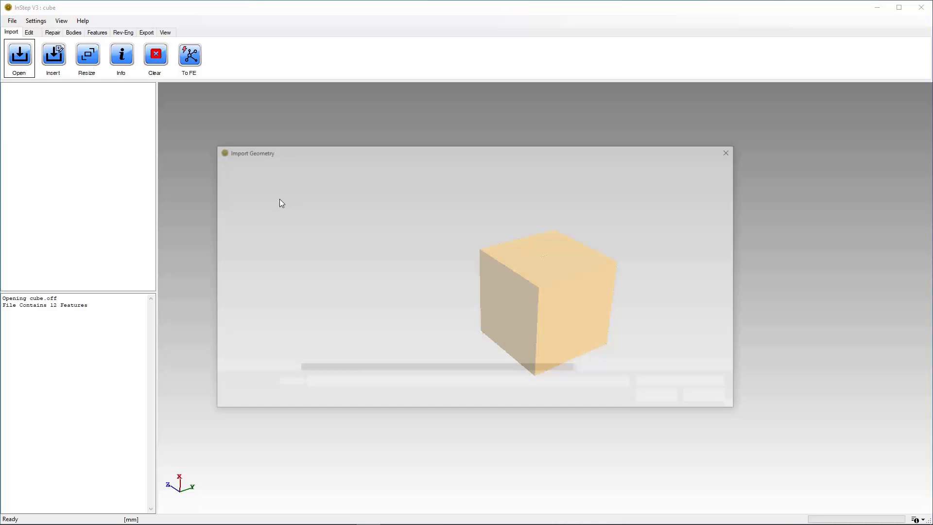
{"action": "left_click", "coordinate": [682, 383]}
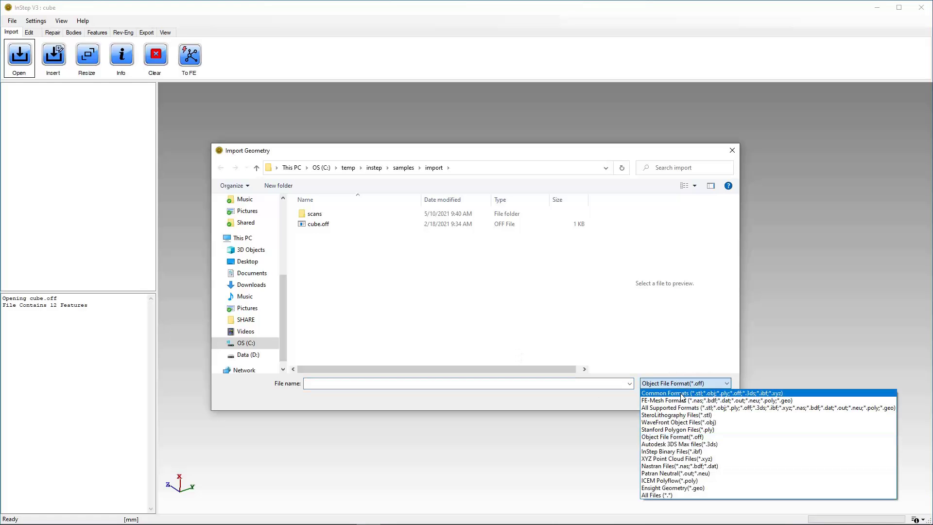
{"action": "left_click", "coordinate": [681, 394]}
{"action": "left_click", "coordinate": [335, 224]}
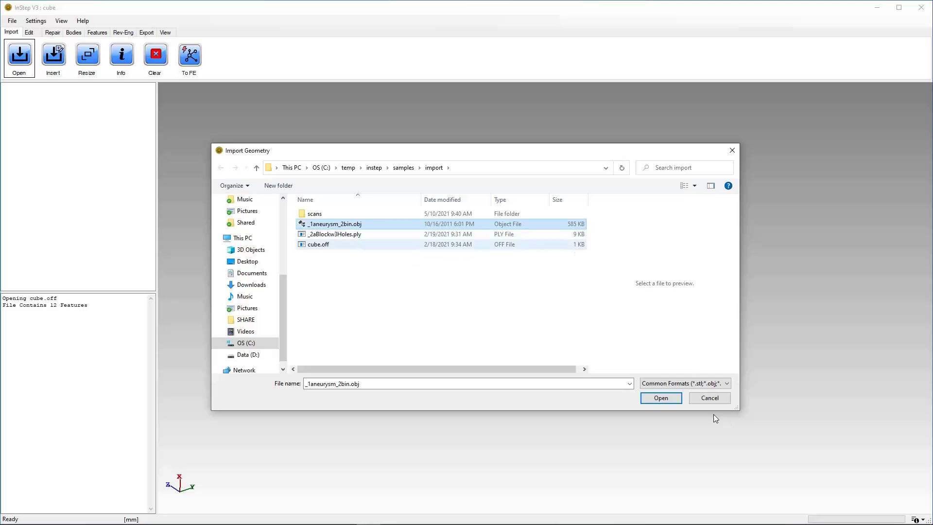
{"action": "left_click", "coordinate": [656, 398]}
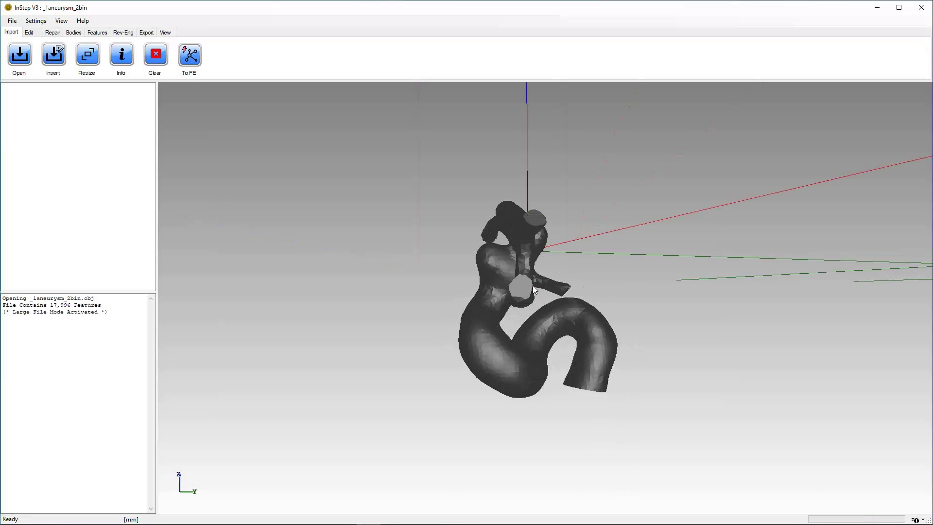
- Examine the aneurysm model's shape and its size relative to the tick marks on the origin axes
{"action": "left_click_drag", "start_coordinate": [534, 290], "coordinate": [508, 444]}
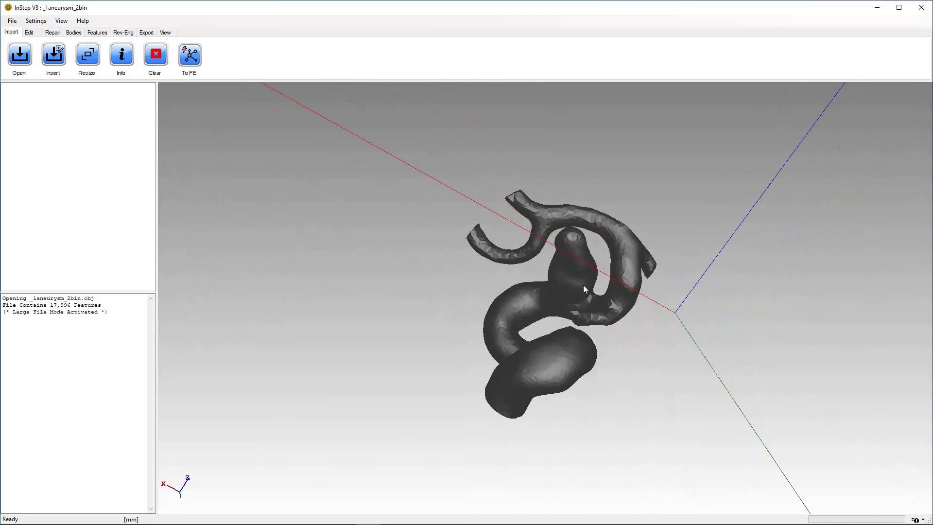
{"action": "scroll", "coordinate": [537, 379], "scroll_direction": "up", "scroll_amount": 6}
{"action": "scroll", "coordinate": [542, 379], "scroll_direction": "down", "scroll_amount": 2}
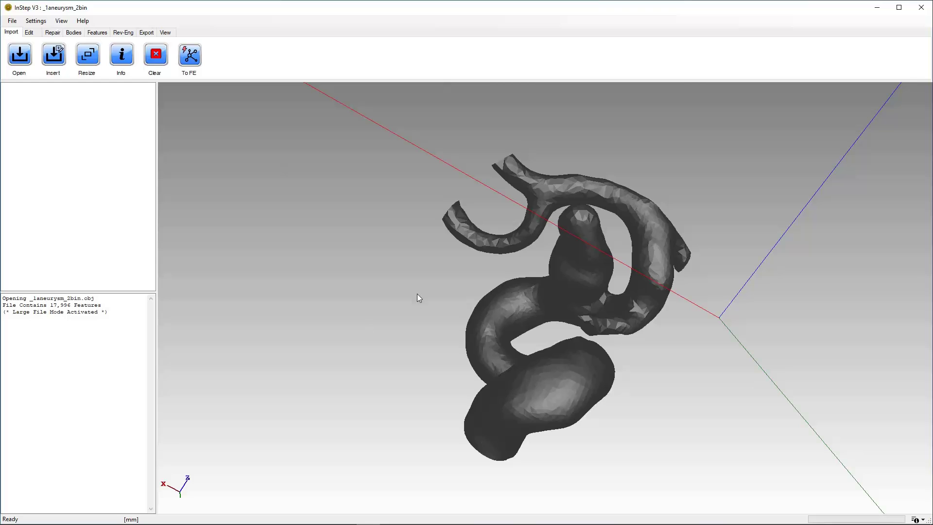
{"action": "scroll", "coordinate": [570, 304], "scroll_direction": "down", "scroll_amount": 3}
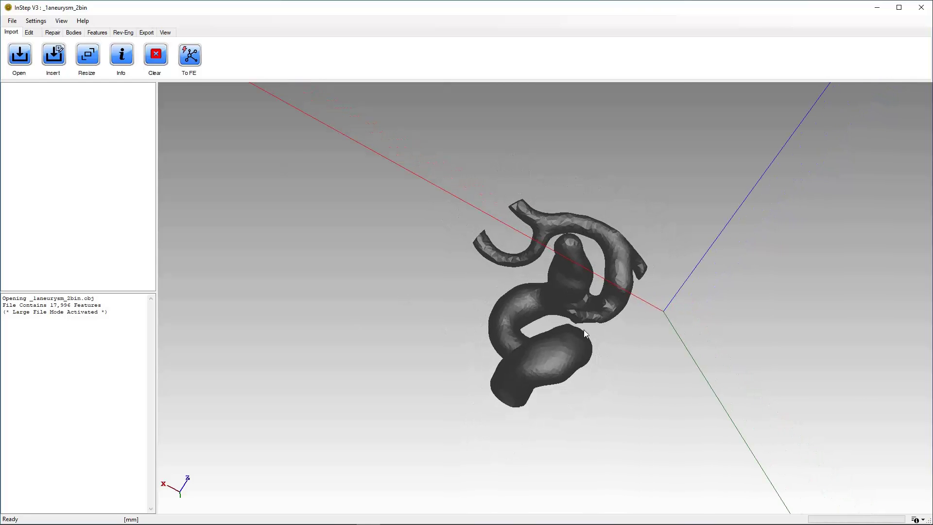
{"action": "scroll", "coordinate": [584, 330], "scroll_direction": "down", "scroll_amount": 6}
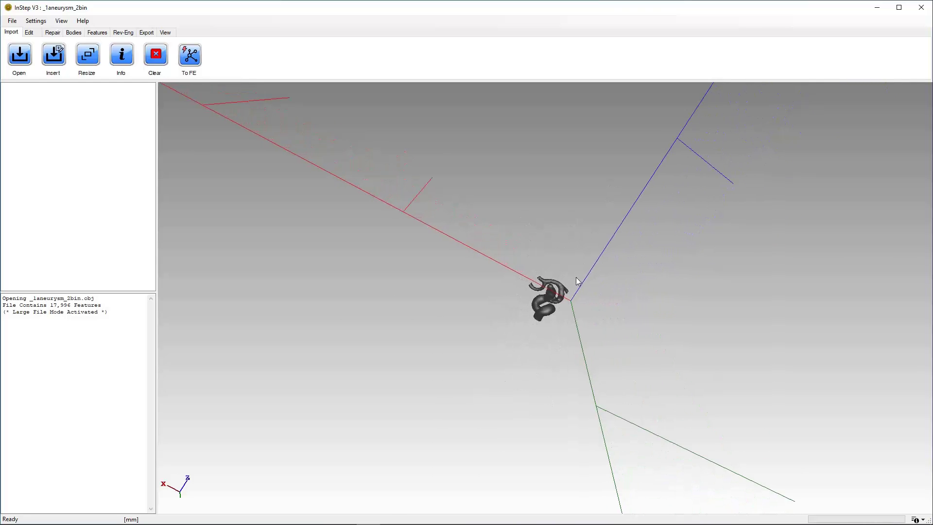
{"action": "scroll", "coordinate": [573, 316], "scroll_direction": "down", "scroll_amount": 5}
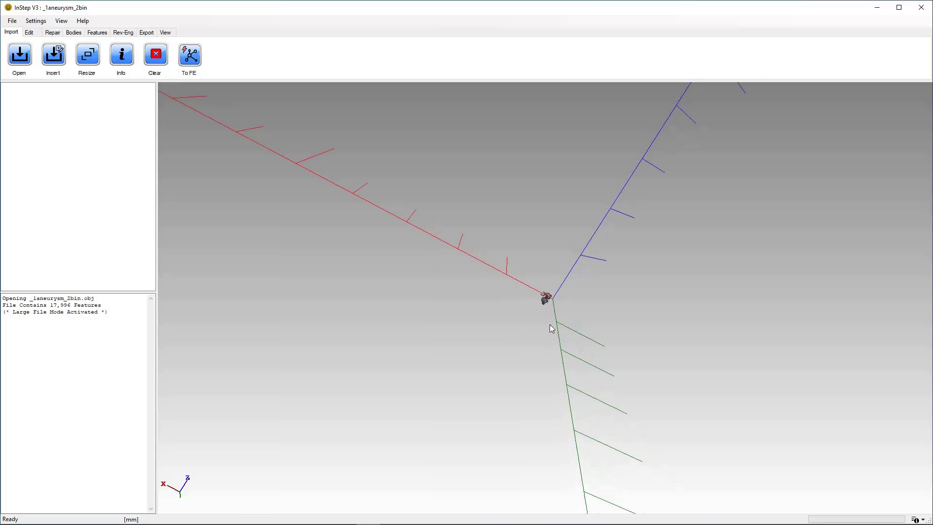
{"action": "scroll", "coordinate": [595, 272], "scroll_direction": "down", "scroll_amount": 3}
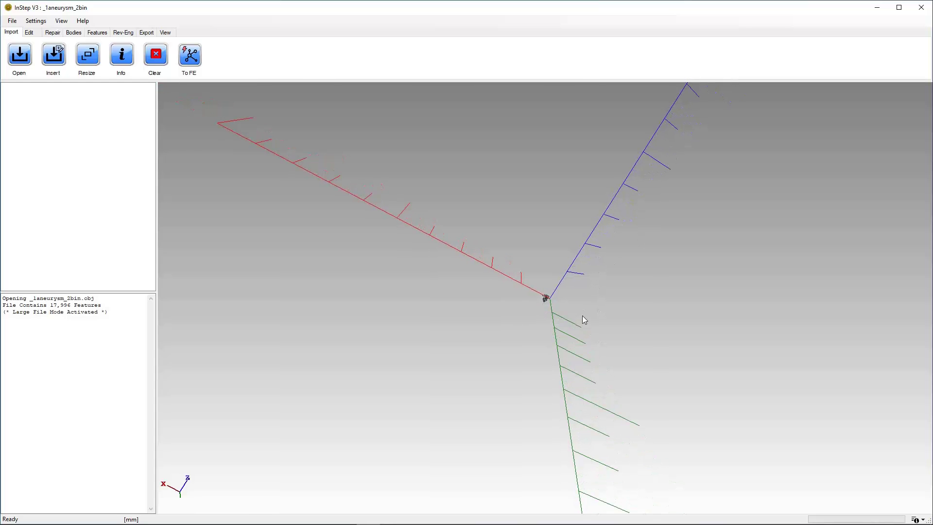
{"action": "middle_click_drag", "start_coordinate": [582, 317], "coordinate": [421, 285]}
{"action": "scroll", "coordinate": [531, 338], "scroll_direction": "down", "scroll_amount": 2}
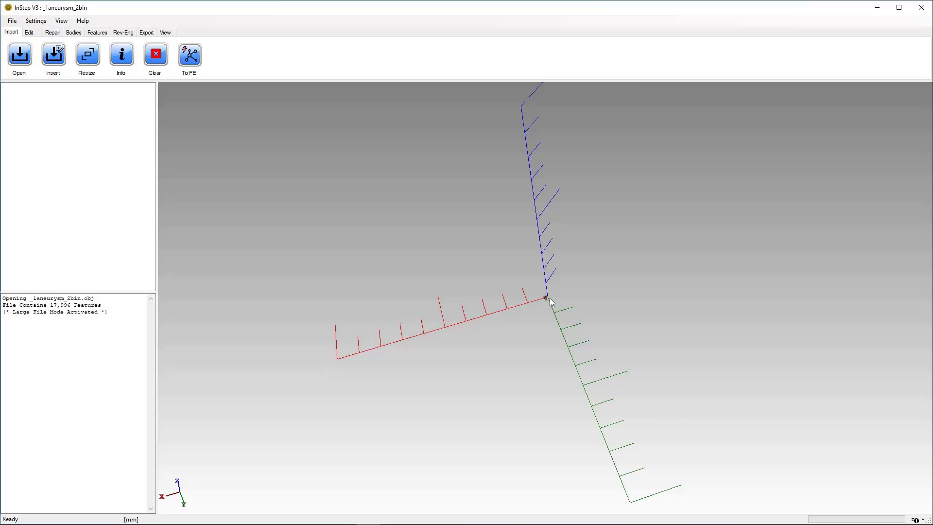
{"action": "mouse_move", "coordinate": [549, 298]}
{"action": "middle_mouse_down"}
{"action": "mouse_move", "coordinate": [554, 278]}
{"action": "mouse_move", "coordinate": [555, 287]}
{"action": "middle_mouse_up"}
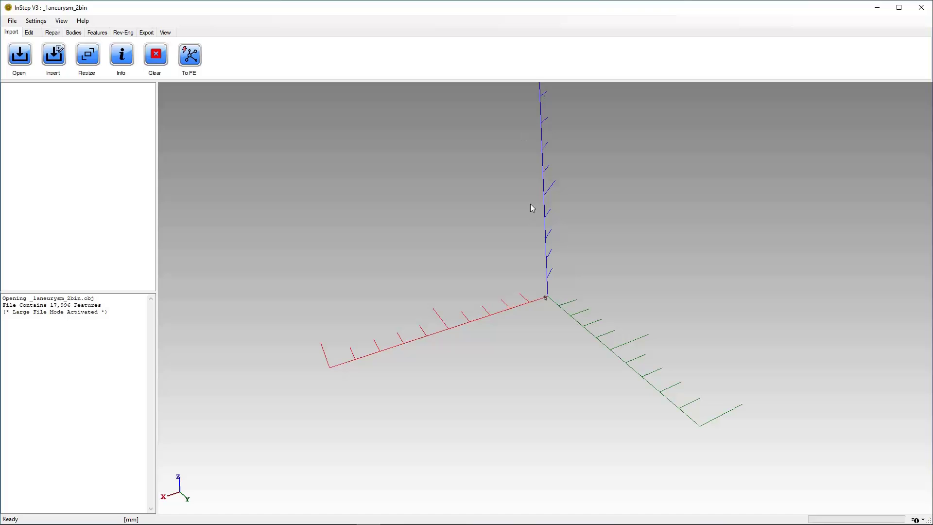
{"action": "middle_click_drag", "start_coordinate": [560, 305], "coordinate": [573, 307]}
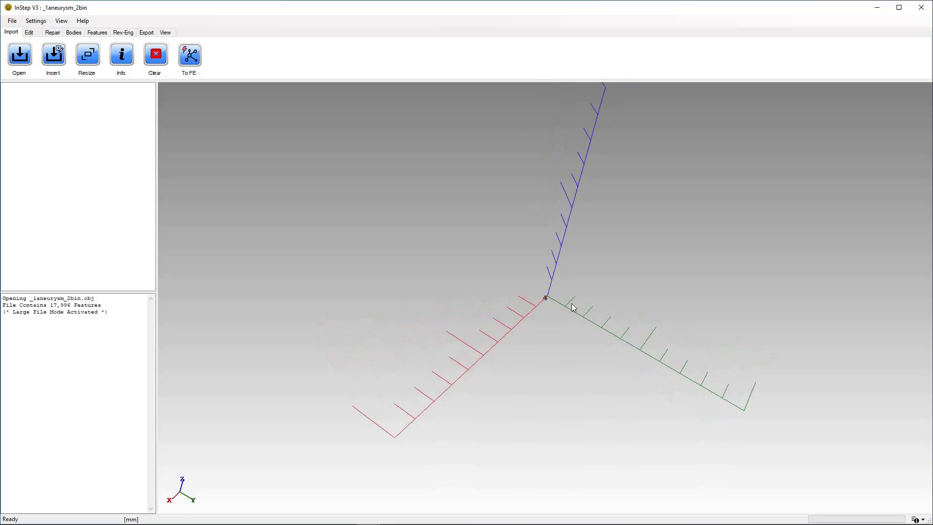
{"action": "scroll", "coordinate": [562, 284], "scroll_direction": "down", "scroll_amount": 3}
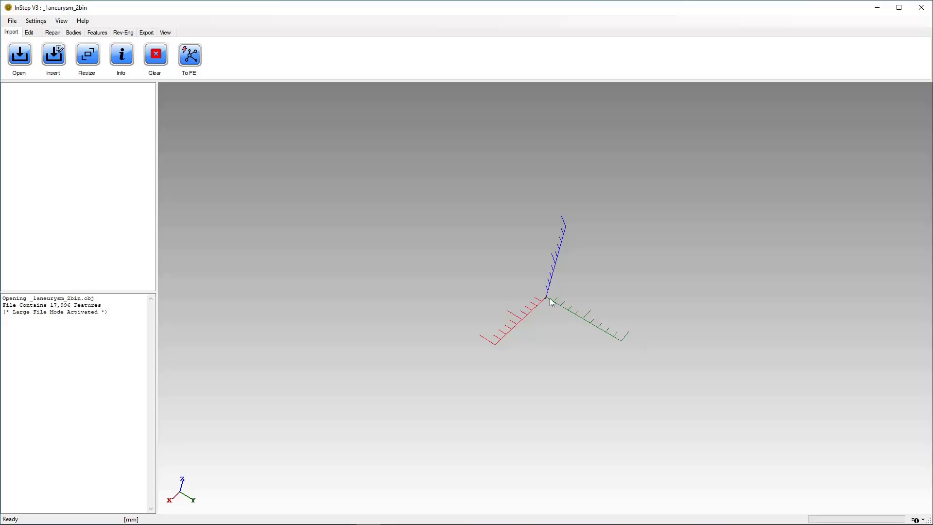
{"action": "middle_click_drag", "start_coordinate": [552, 301], "coordinate": [547, 302]}
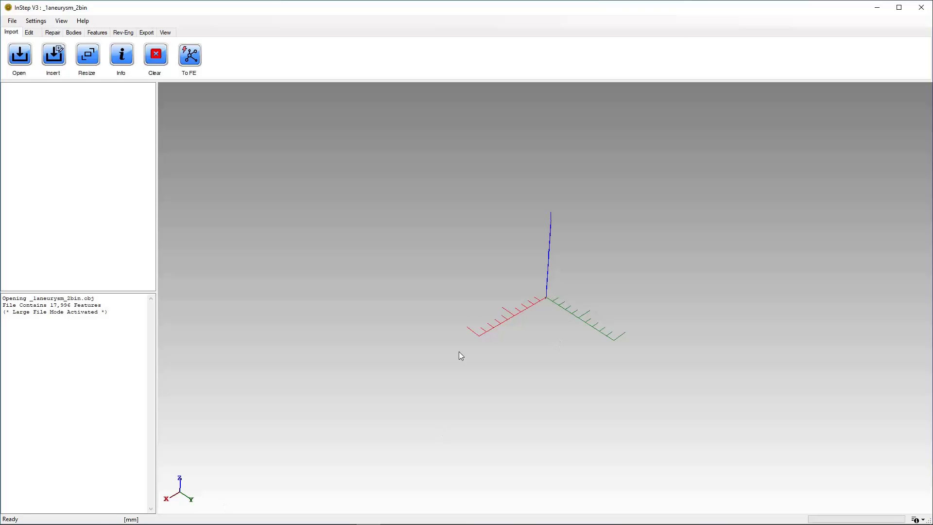
{"action": "right_click_drag", "start_coordinate": [561, 269], "coordinate": [576, 406]}
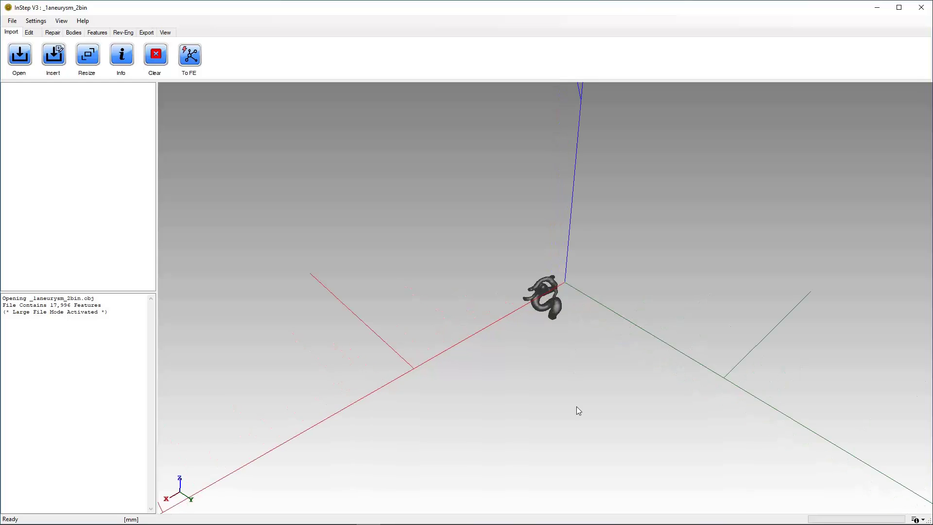
{"action": "mouse_move", "coordinate": [555, 303]}
{"action": "middle_mouse_down"}
{"action": "mouse_move", "coordinate": [556, 290]}
{"action": "mouse_move", "coordinate": [556, 301]}
{"action": "middle_mouse_up"}
{"action": "right_click_drag", "start_coordinate": [557, 301], "coordinate": [595, 175]}
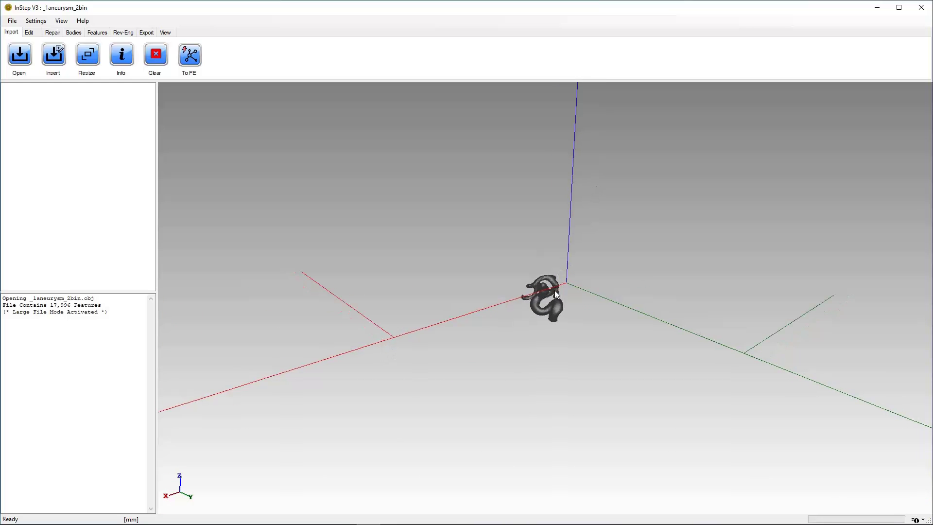
{"action": "mouse_move", "coordinate": [552, 294]}
{"action": "right_mouse_down"}
{"action": "mouse_move", "coordinate": [558, 435]}
{"action": "mouse_move", "coordinate": [597, 313]}
{"action": "mouse_move", "coordinate": [549, 301]}
{"action": "right_mouse_up"}
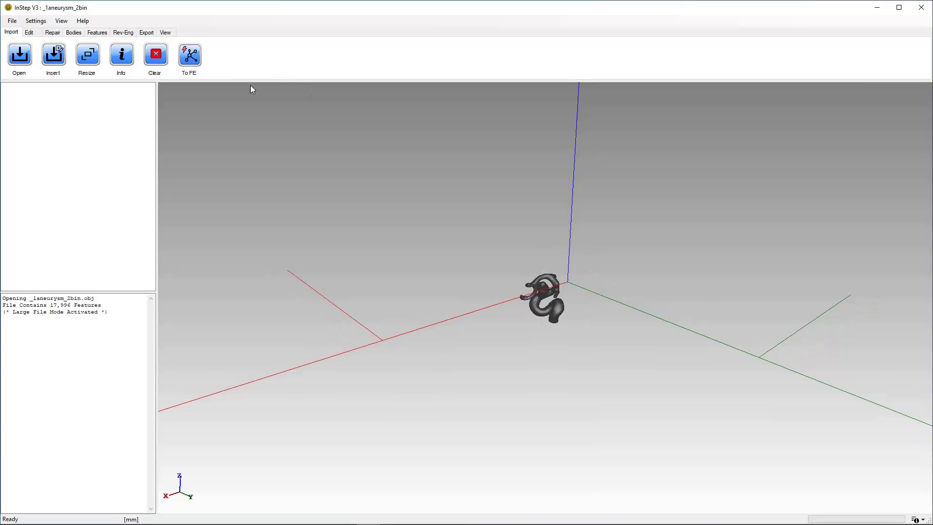
- Define the loaded aneurysm data as metres with work units in mm, and preview the resize
{"action": "left_click", "coordinate": [87, 55]}
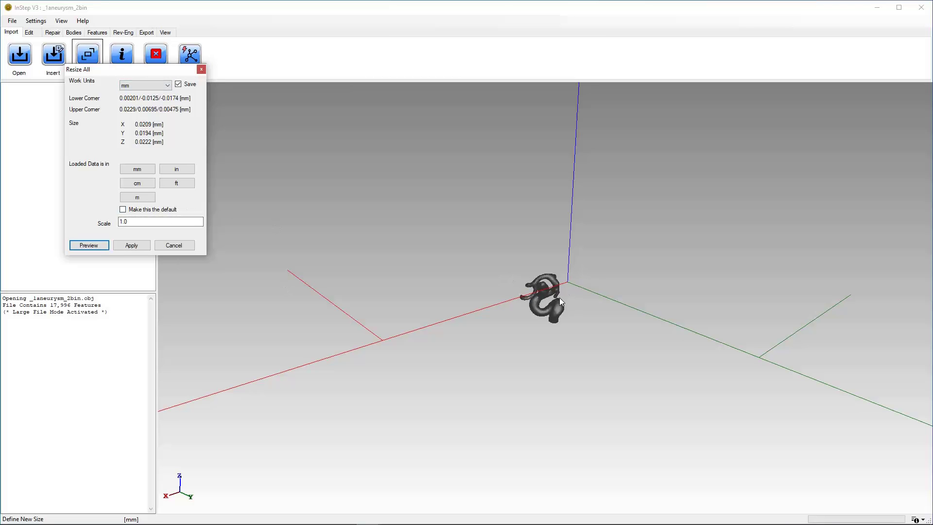
{"action": "left_click", "coordinate": [135, 197]}
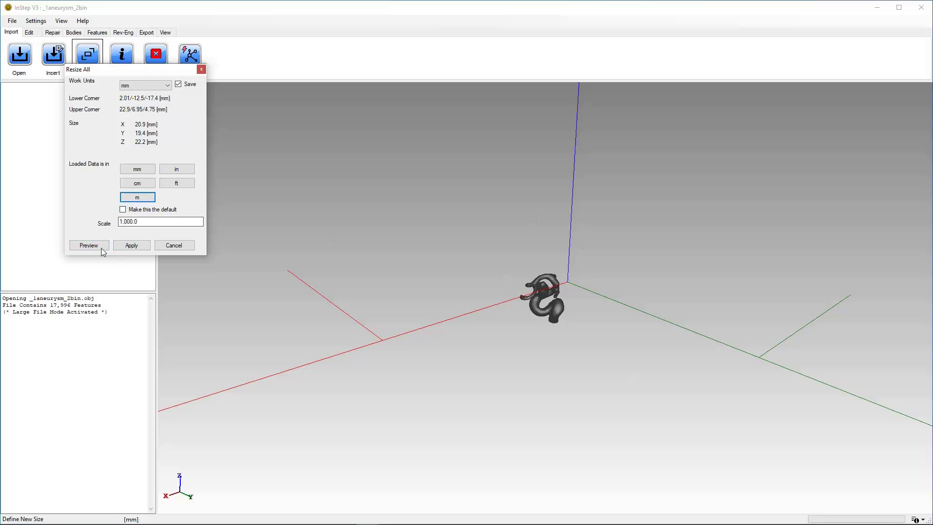
{"action": "left_click", "coordinate": [83, 246]}
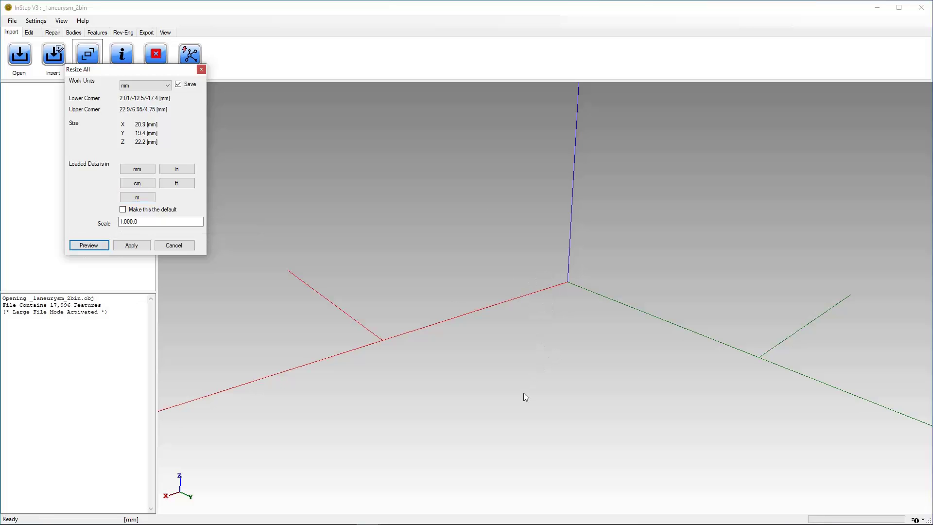
- Check the previewed aneurysm against the origin axes and apply the resize
{"action": "scroll", "coordinate": [523, 396], "scroll_direction": "down", "scroll_amount": 10}
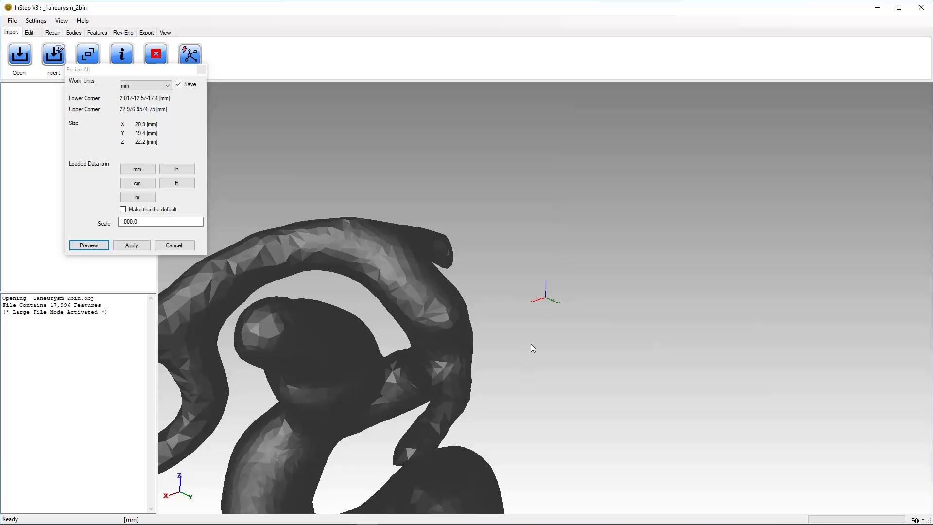
{"action": "scroll", "coordinate": [532, 343], "scroll_direction": "down", "scroll_amount": 6}
{"action": "middle_click_drag", "start_coordinate": [532, 338], "coordinate": [536, 304]}
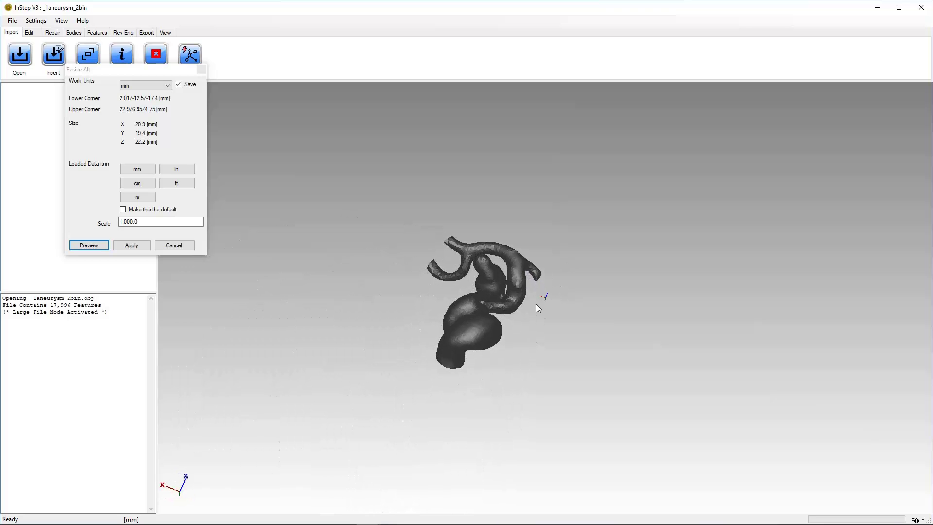
{"action": "scroll", "coordinate": [534, 305], "scroll_direction": "up", "scroll_amount": 3}
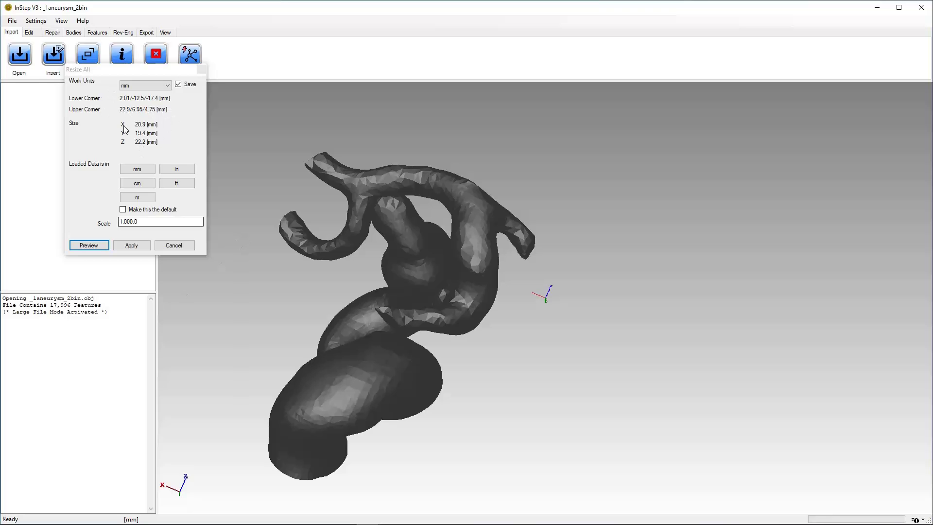
{"action": "scroll", "coordinate": [436, 281], "scroll_direction": "up", "scroll_amount": 2}
{"action": "middle_click_drag", "start_coordinate": [435, 280], "coordinate": [389, 285]}
{"action": "left_click", "coordinate": [128, 246]}
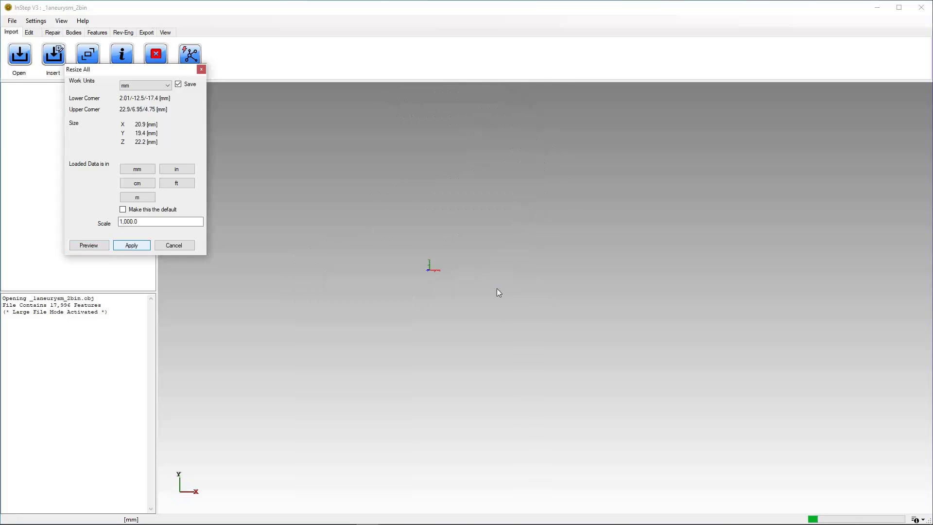
- Display the mesh edges and nodes on the resized aneurysm surface
{"action": "middle_click_drag", "start_coordinate": [488, 281], "coordinate": [436, 269]}
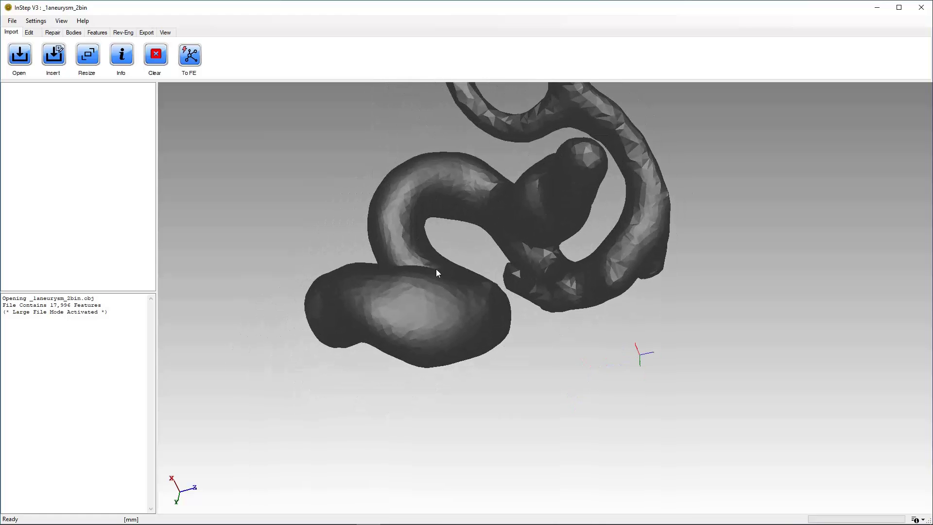
{"action": "middle_click_drag", "start_coordinate": [452, 321], "coordinate": [437, 289]}
{"action": "scroll", "coordinate": [438, 292], "scroll_direction": "up", "scroll_amount": 3}
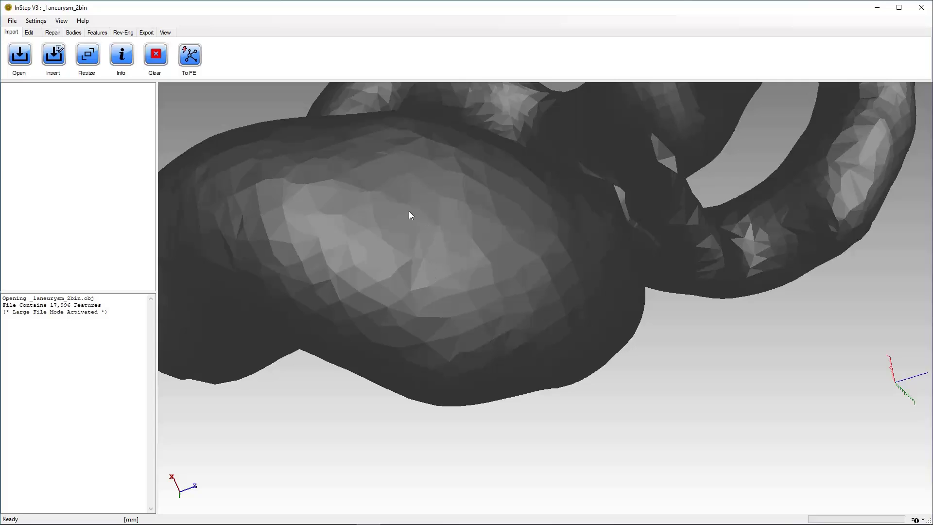
{"action": "key", "text": "e"}
{"action": "middle_click_drag", "start_coordinate": [525, 284], "coordinate": [525, 252]}
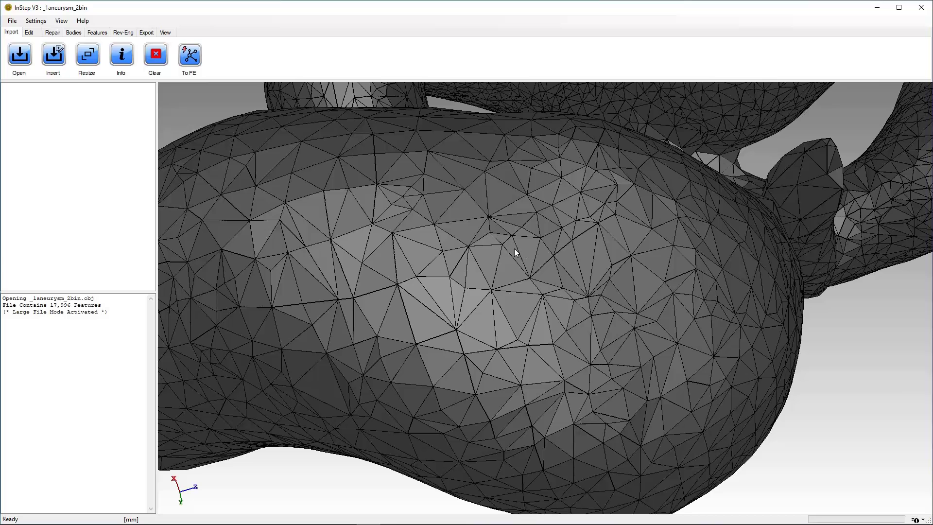
{"action": "key", "text": "n"}
{"action": "scroll", "coordinate": [539, 281], "scroll_direction": "down", "scroll_amount": 4}
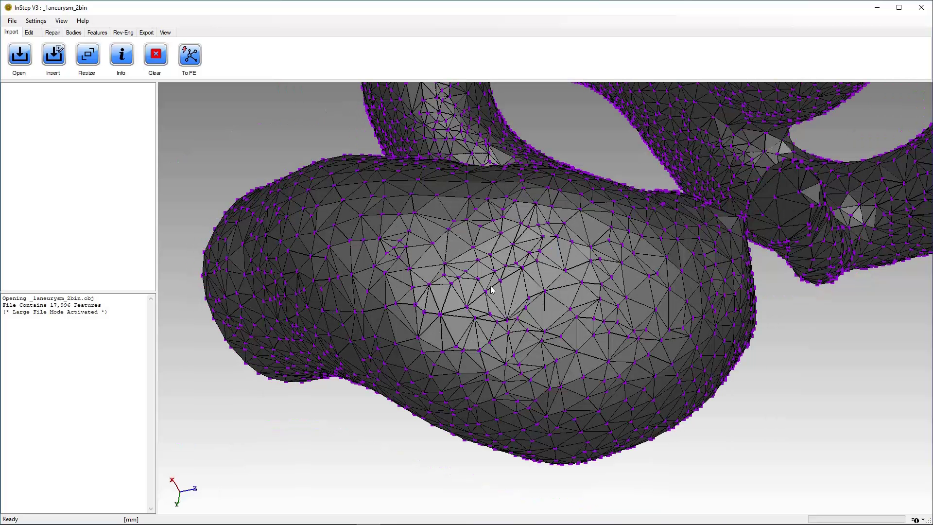
- Set the edge line size to 1 in the application settings
{"action": "left_click", "coordinate": [37, 25]}
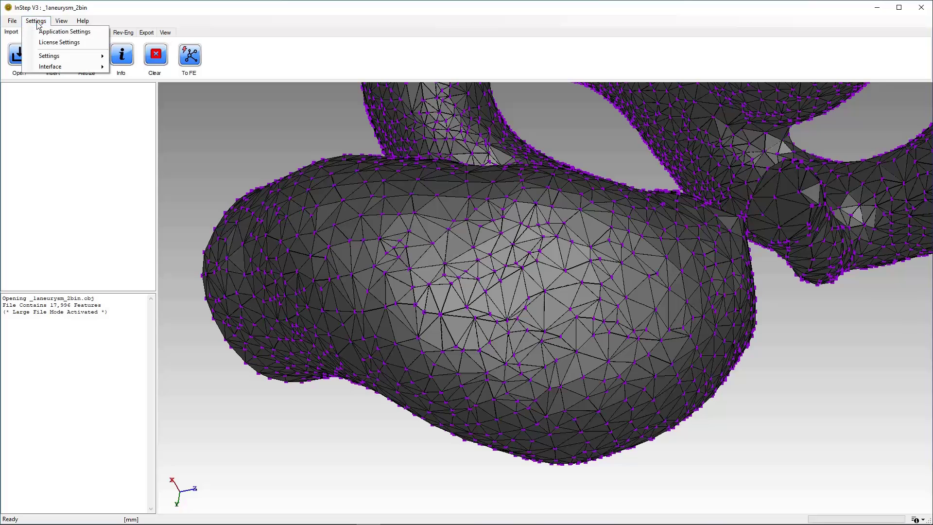
{"action": "left_click", "coordinate": [51, 32]}
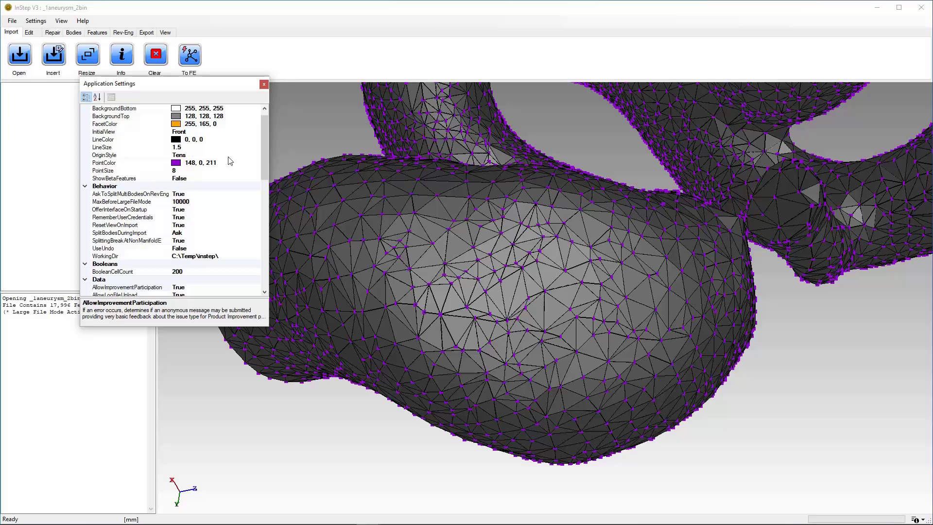
{"action": "left_click", "coordinate": [196, 148]}
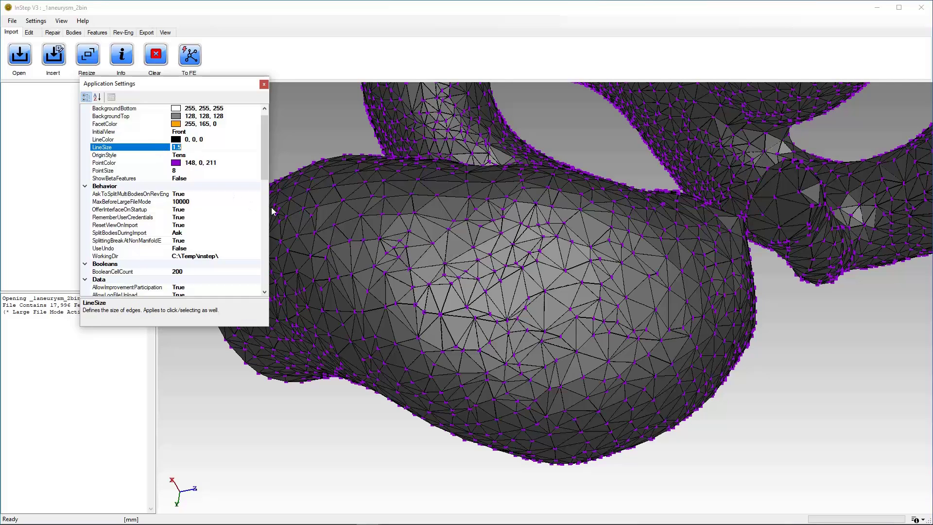
{"action": "left_click", "coordinate": [189, 147]}
{"action": "key", "text": "BackSpace"}
{"action": "key", "text": "BackSpace"}
{"action": "key", "text": "Return"}
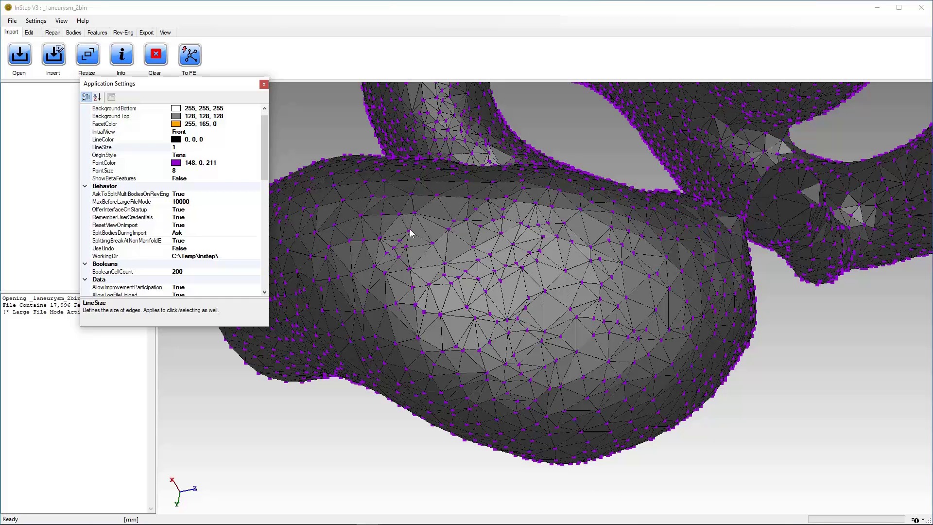
- Set the edge line size to 2 in the application settings
{"action": "left_click", "coordinate": [187, 147]}
{"action": "key", "text": "BackSpace"}
{"action": "type", "text": "2"}
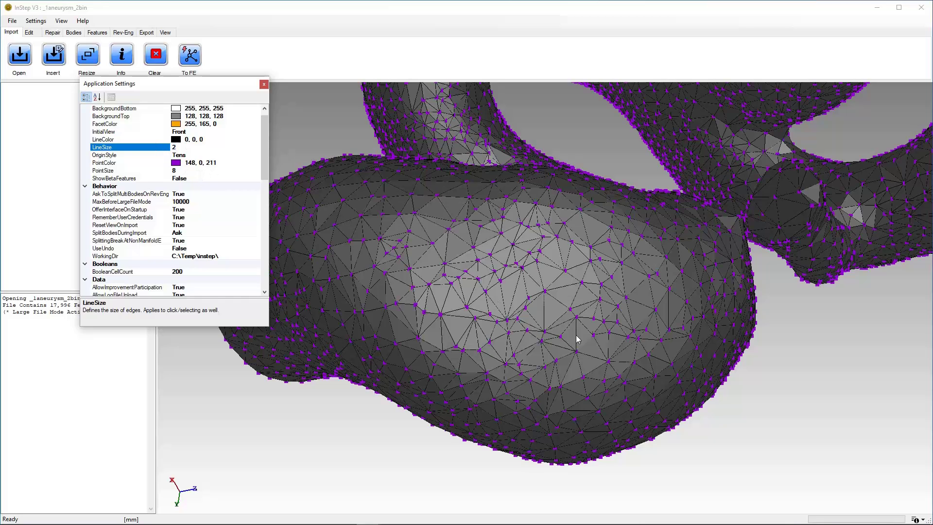
{"action": "key", "text": "Return"}
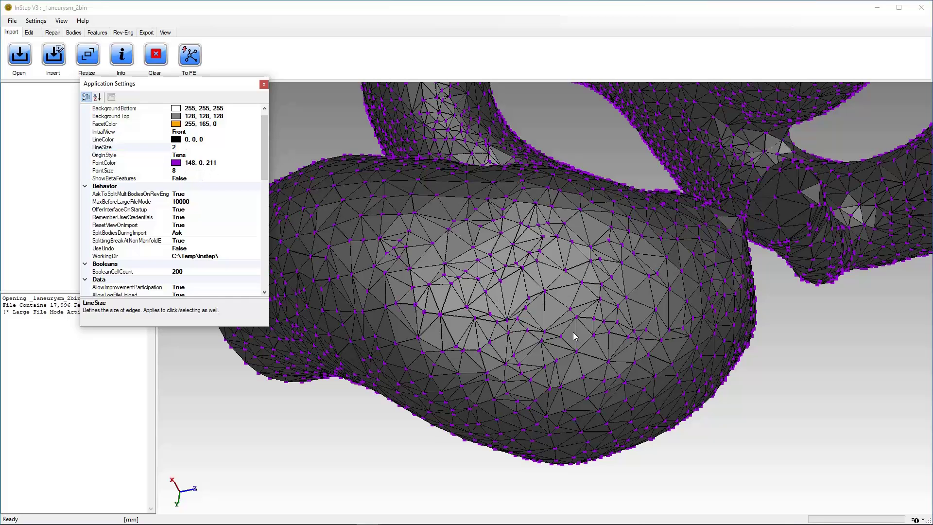
- Set the point size to 15 in the application settings
{"action": "left_click", "coordinate": [192, 171]}
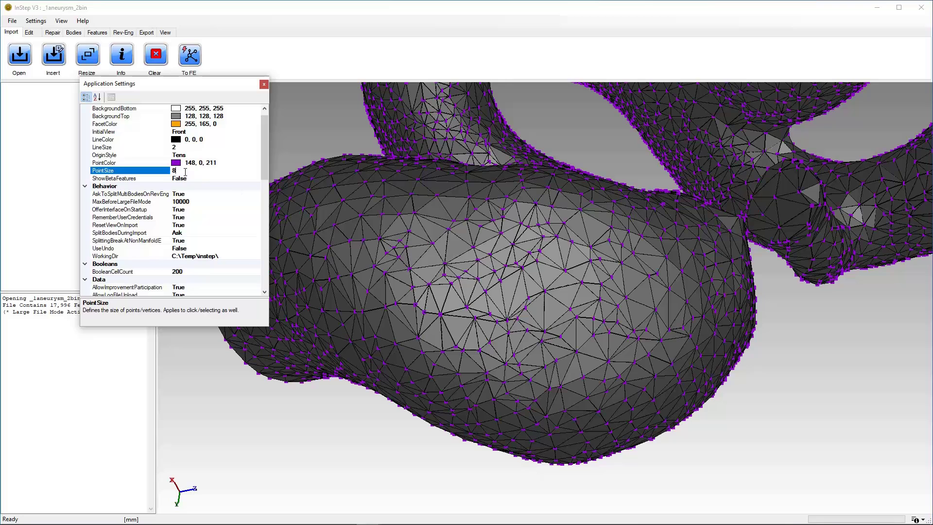
{"action": "key", "text": "Return"}
{"action": "type", "text": "15"}
{"action": "key", "text": "Return"}
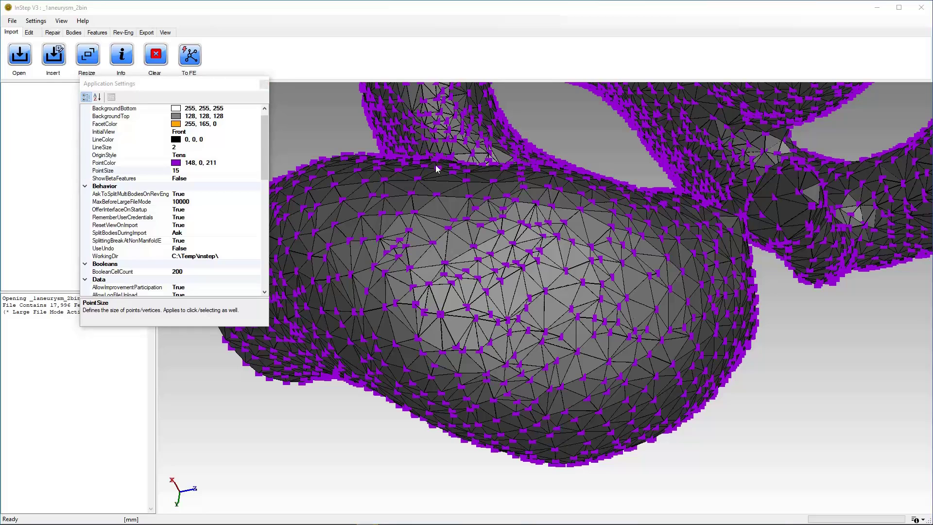
- Set the point size to 8 and the edge line size to 1.5, and close the application settings
{"action": "left_click", "coordinate": [185, 170]}
{"action": "type", "text": "8"}
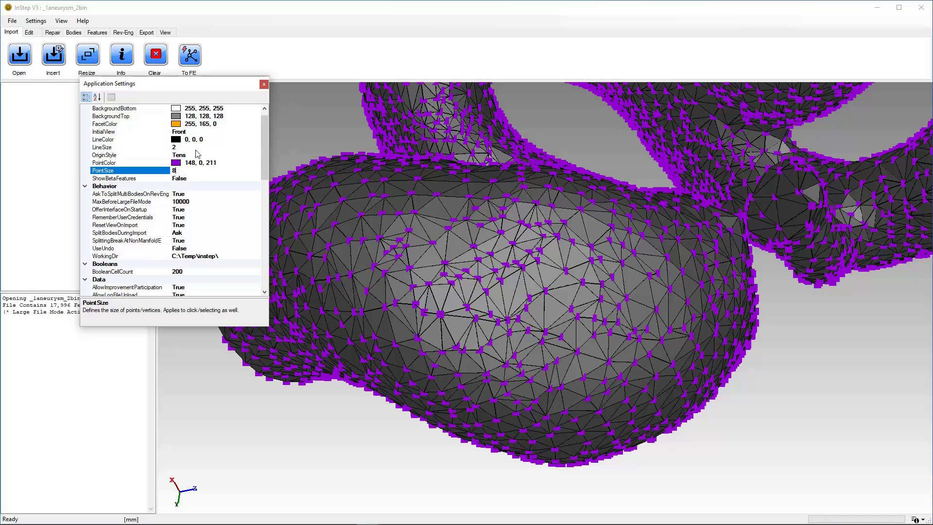
{"action": "key", "text": "Return"}
{"action": "left_click", "coordinate": [187, 146]}
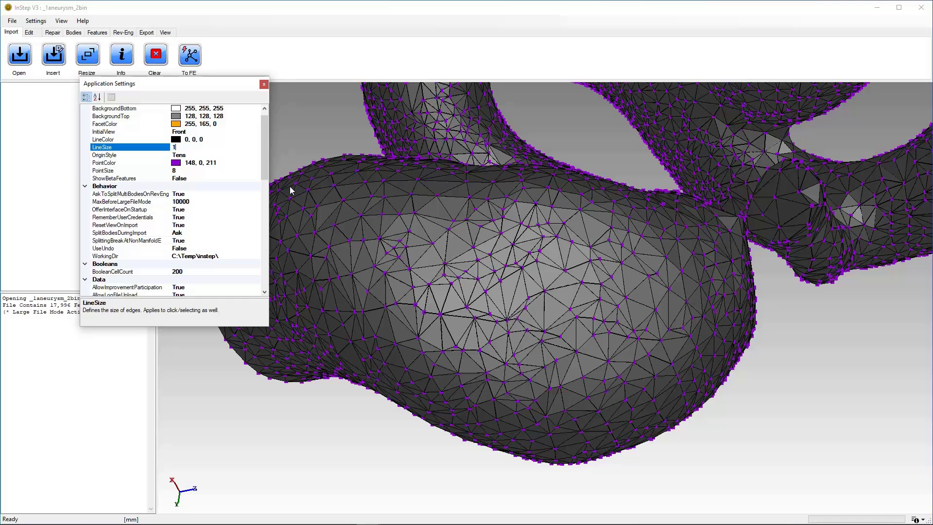
{"action": "type", "text": "1.5"}
{"action": "key", "text": "Return"}
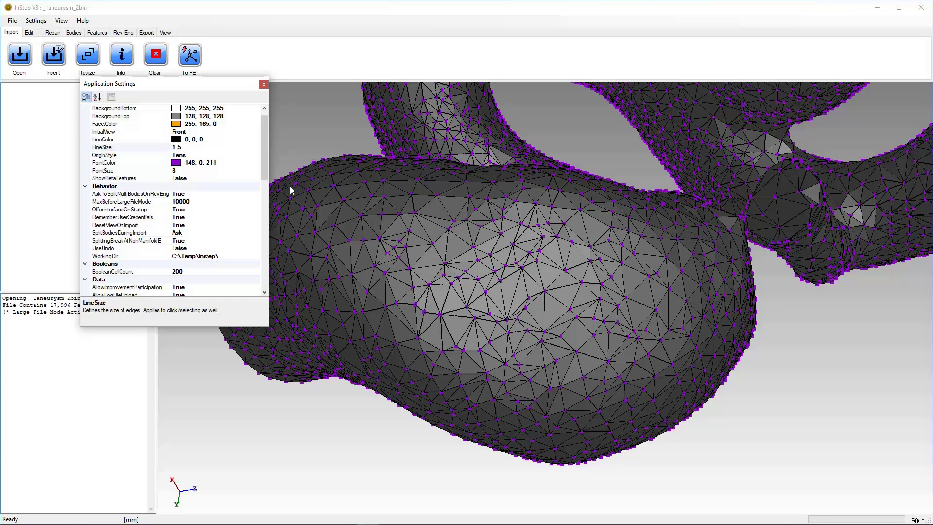
{"action": "left_click", "coordinate": [264, 86]}
- Review the aneurysm's body information, checking its name, center coordinates and overall X, Y and Z size
{"action": "scroll", "coordinate": [547, 362], "scroll_direction": "down", "scroll_amount": 10}
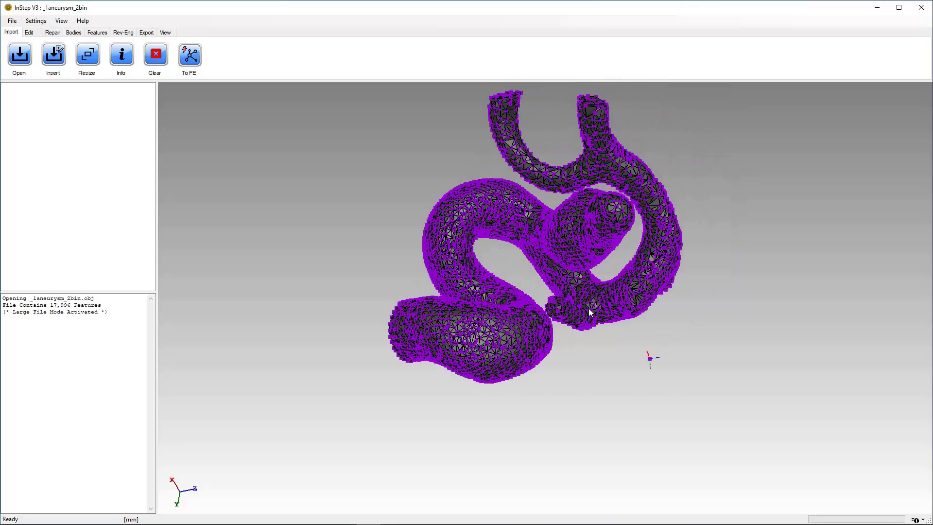
{"action": "mouse_move", "coordinate": [591, 306]}
{"action": "middle_mouse_down"}
{"action": "mouse_move", "coordinate": [579, 306]}
{"action": "mouse_move", "coordinate": [607, 318]}
{"action": "mouse_move", "coordinate": [401, 201]}
{"action": "middle_mouse_up"}
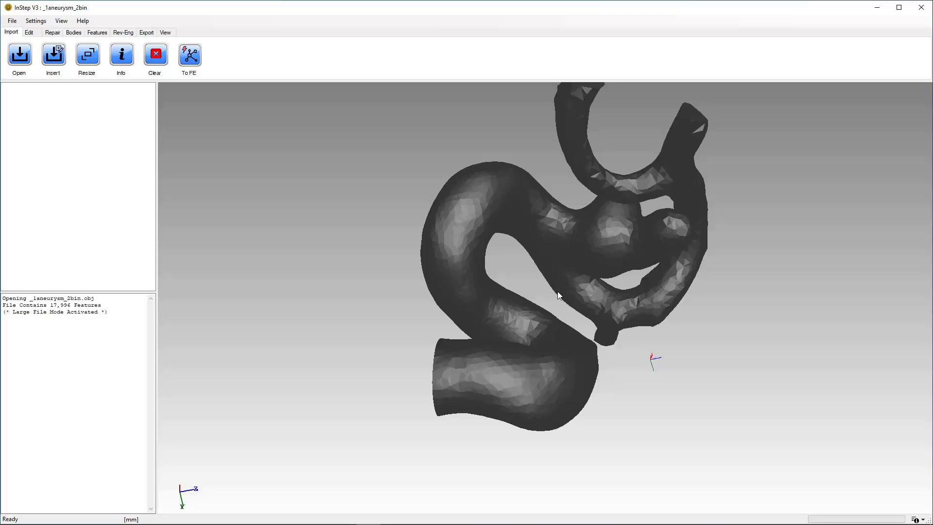
{"action": "middle_click_drag", "start_coordinate": [660, 333], "coordinate": [613, 328]}
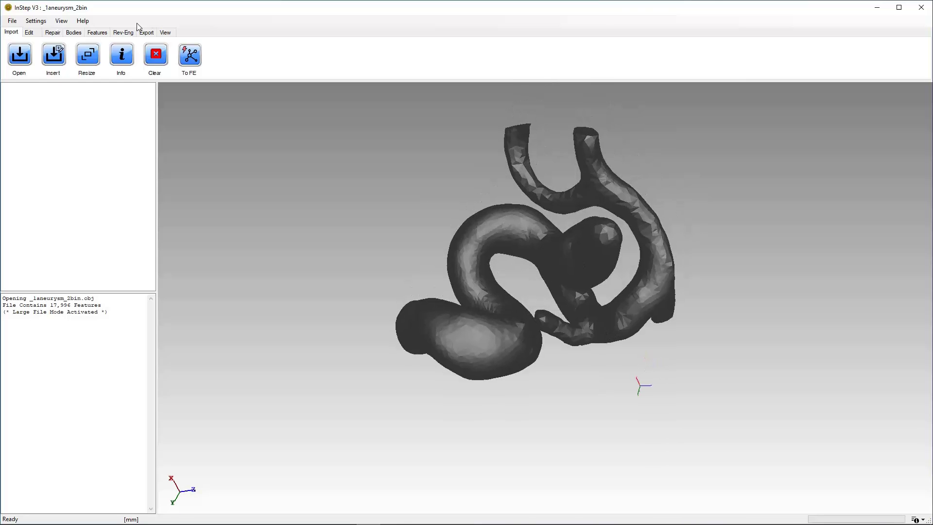
{"action": "left_click", "coordinate": [122, 55]}
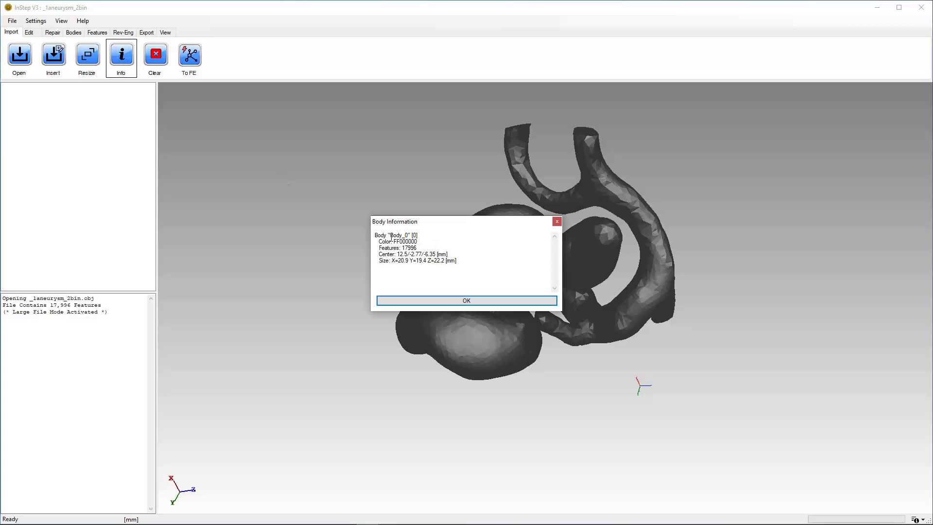
{"action": "left_click_drag", "start_coordinate": [391, 236], "coordinate": [408, 236]}
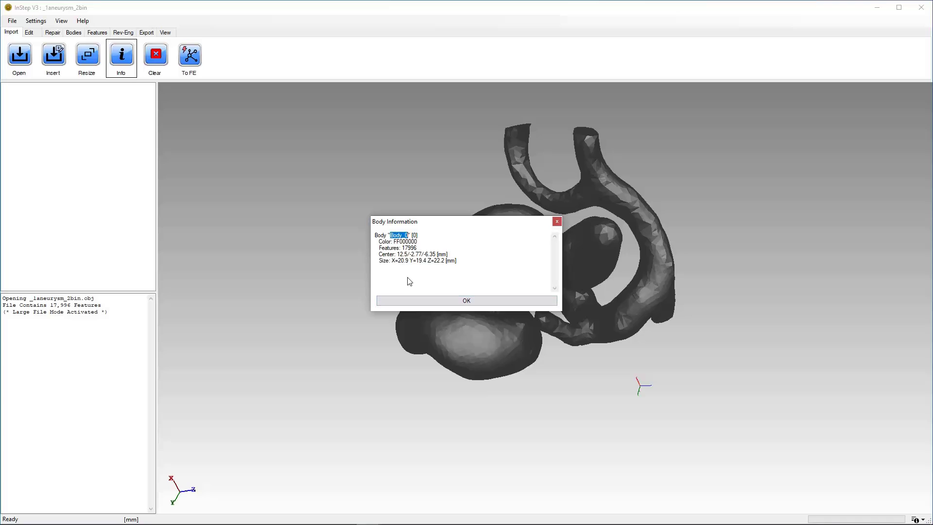
{"action": "left_click", "coordinate": [415, 235]}
{"action": "left_click_drag", "start_coordinate": [396, 254], "coordinate": [455, 252]}
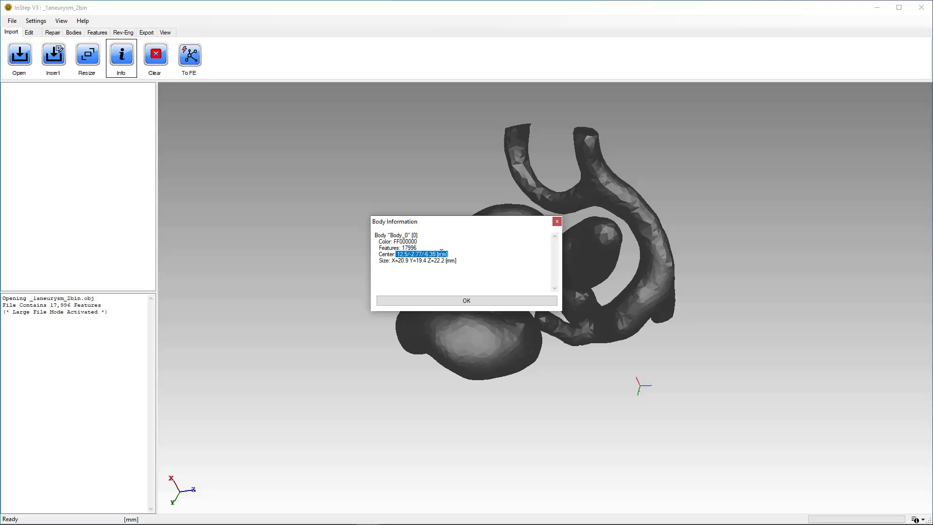
{"action": "left_click_drag", "start_coordinate": [394, 261], "coordinate": [456, 261]}
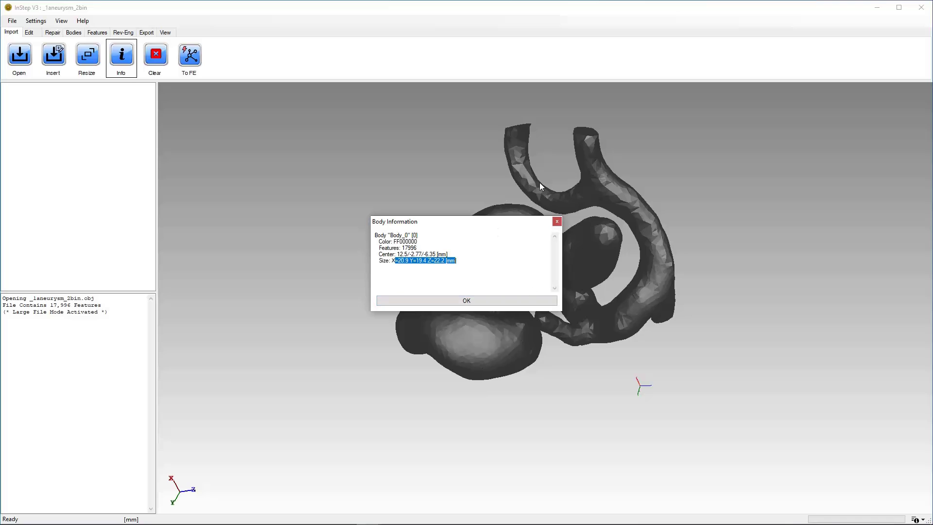
{"action": "left_click", "coordinate": [557, 222]}
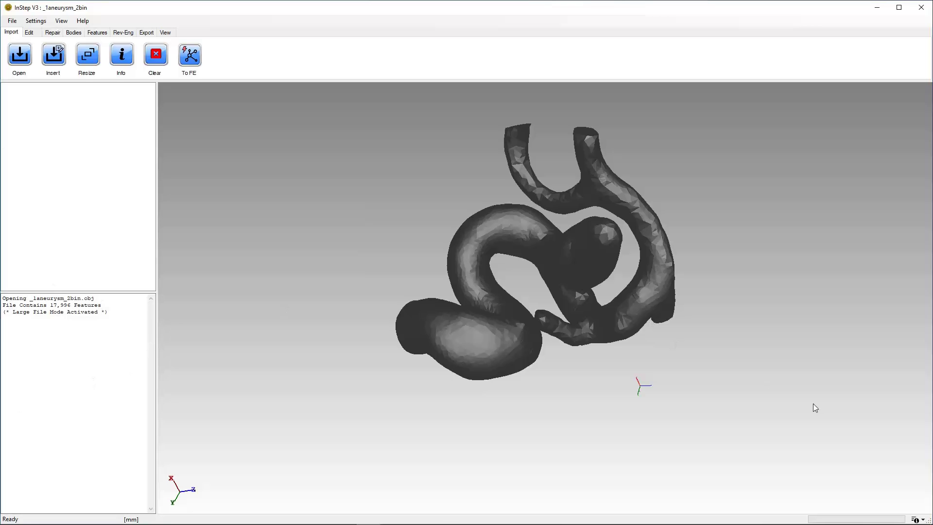
- Check the display options for the progress bar, messages, status label and tool tips
{"action": "left_click", "coordinate": [923, 520]}
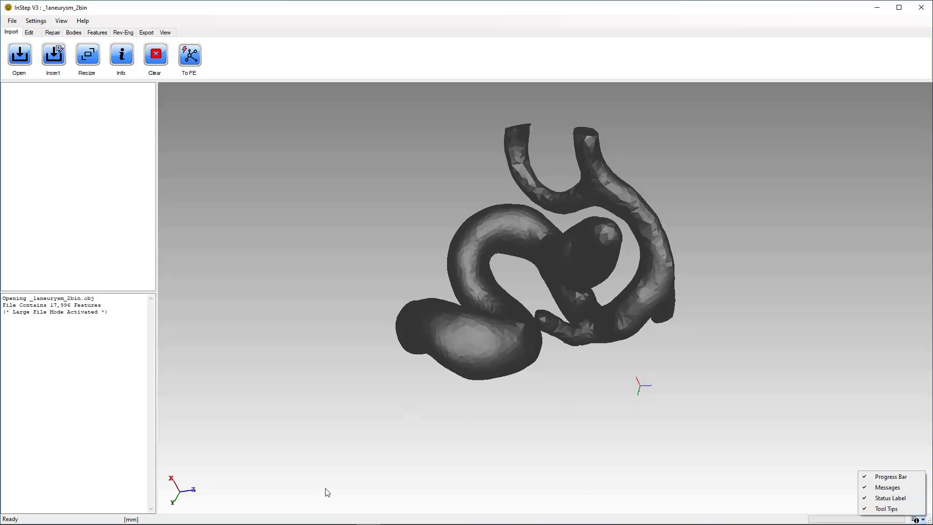
{"action": "left_click", "coordinate": [480, 284]}
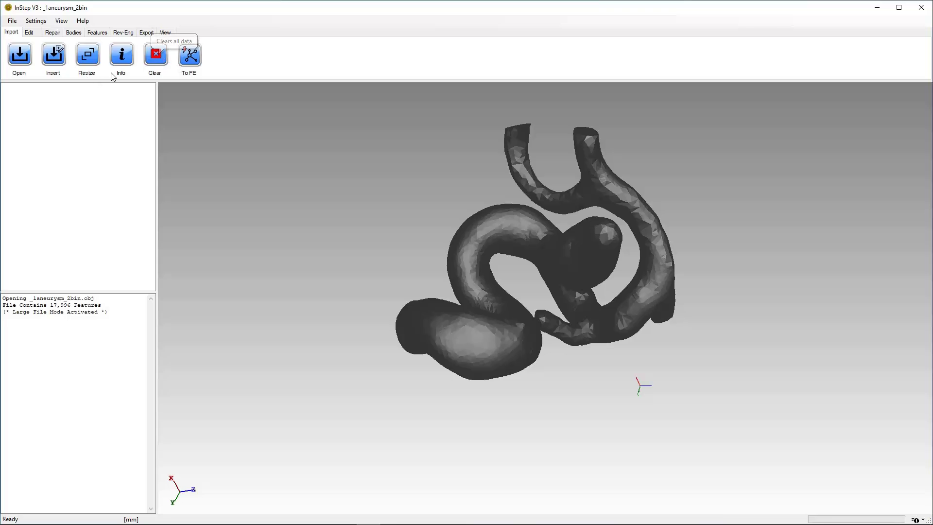
- Clear all model data to remove the aneurysm from the workspace
{"action": "middle_click_drag", "start_coordinate": [571, 295], "coordinate": [525, 299]}
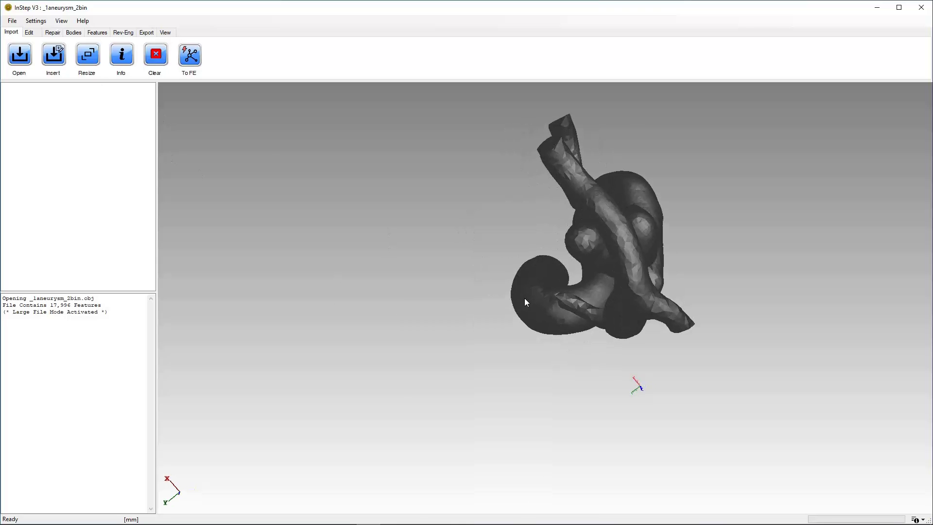
{"action": "left_click", "coordinate": [154, 55]}
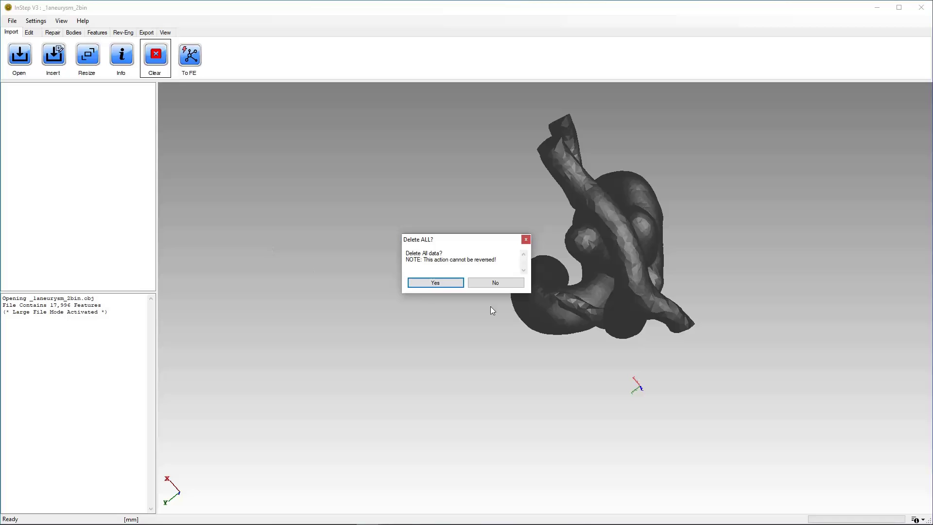
{"action": "left_click", "coordinate": [442, 286]}
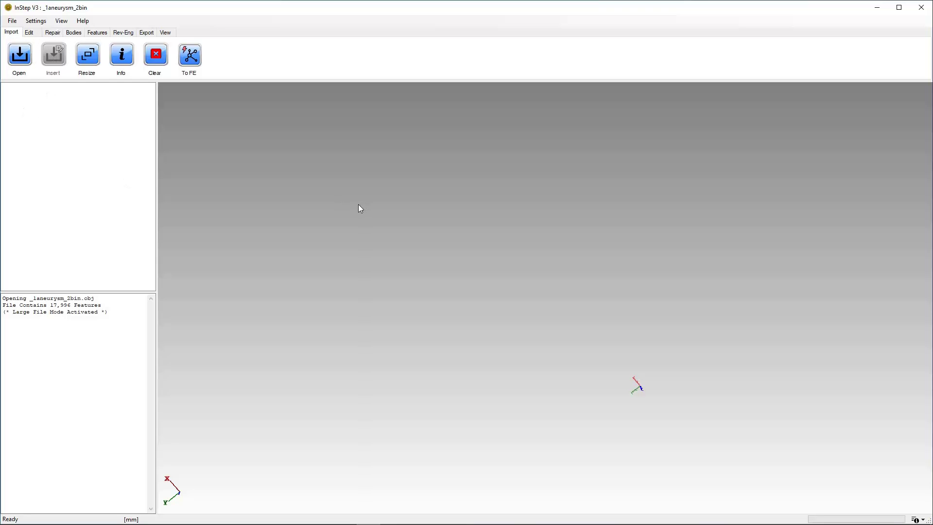
{"action": "middle_click_drag", "start_coordinate": [793, 444], "coordinate": [693, 374]}
- Import Lug_Demo.bdf from the samples import folder, filtering the files by FE-Mesh Formats
{"action": "left_click", "coordinate": [19, 57]}
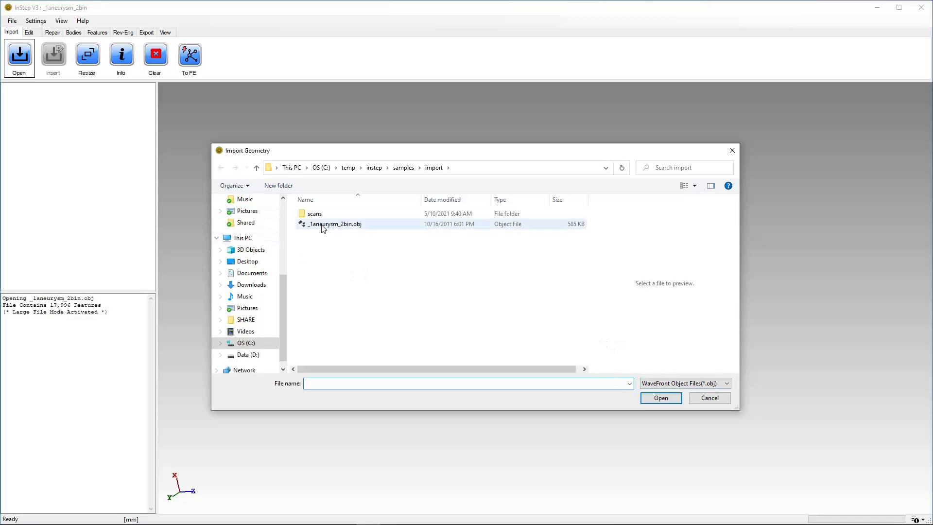
{"action": "left_click", "coordinate": [651, 383]}
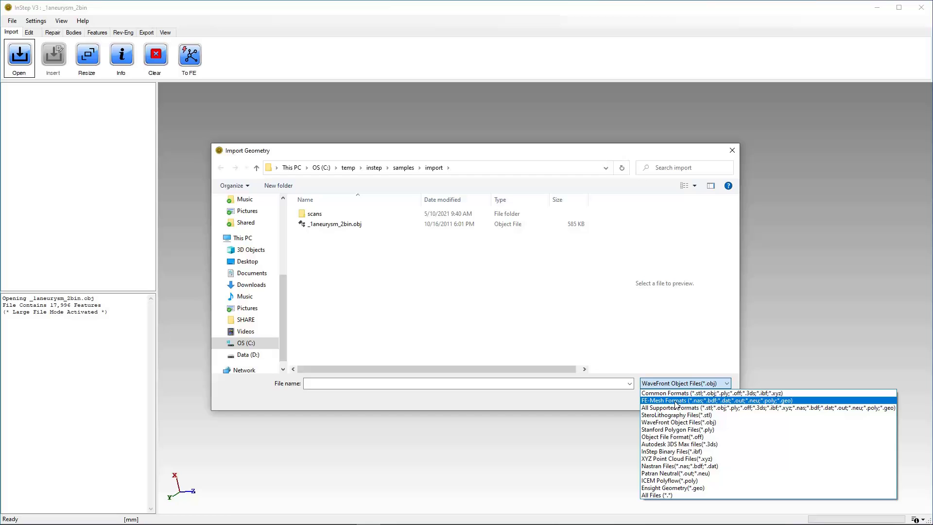
{"action": "left_click", "coordinate": [656, 400]}
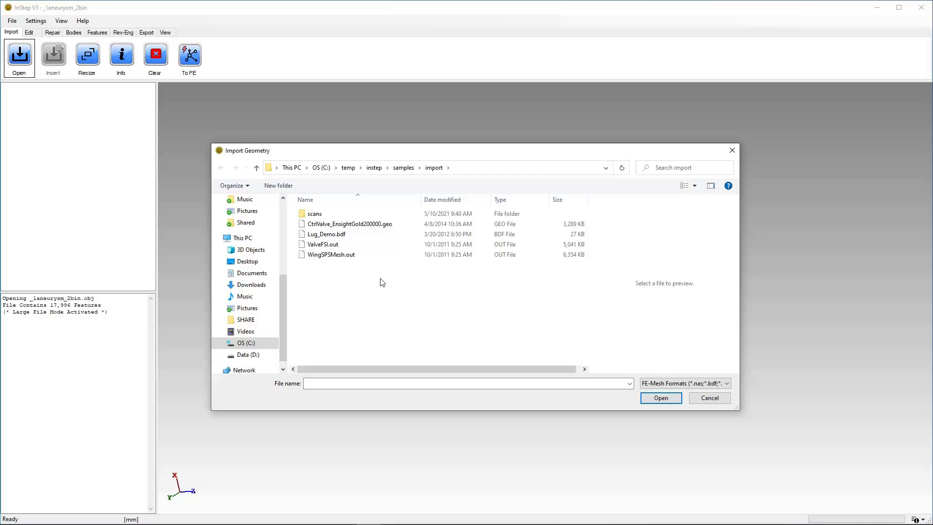
{"action": "left_click", "coordinate": [327, 238]}
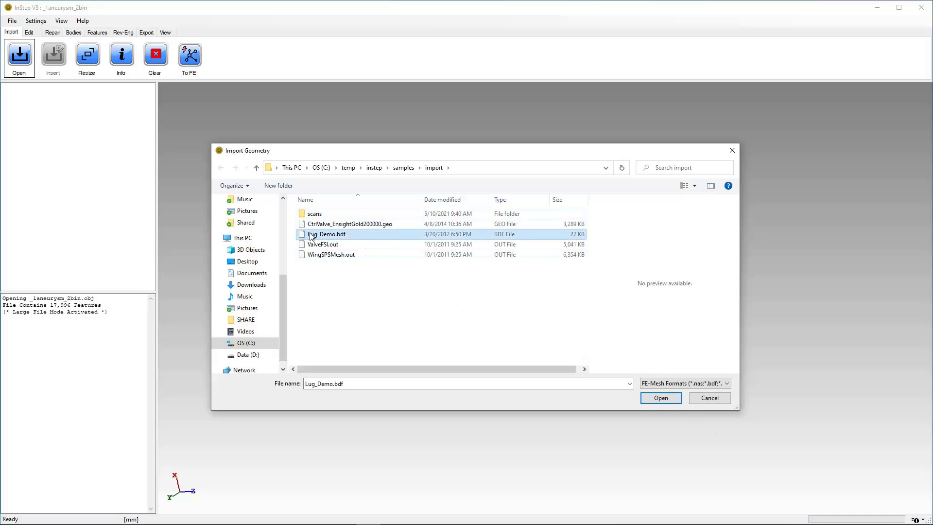
{"action": "left_click", "coordinate": [646, 398]}
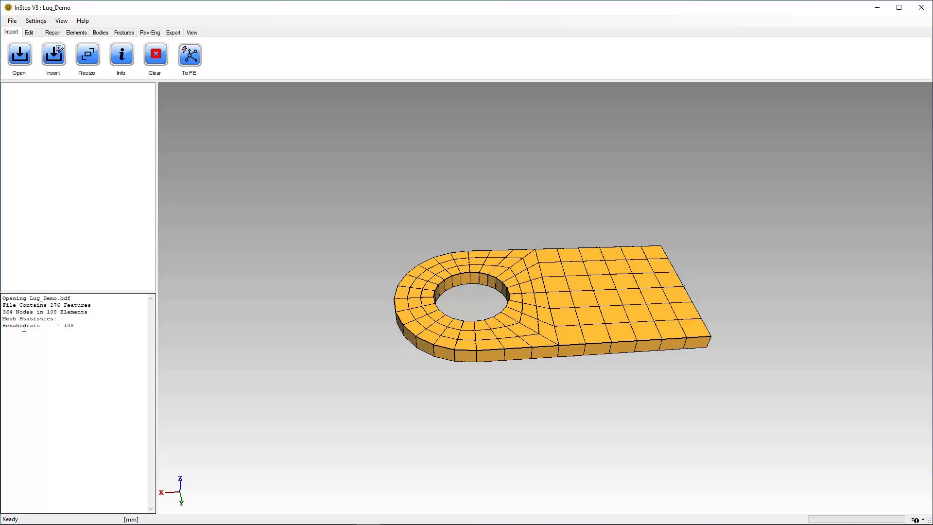
- Examine the imported lug's solid element mesh from several angles, including the hole and the side faces
{"action": "middle_click_drag", "start_coordinate": [555, 350], "coordinate": [553, 329]}
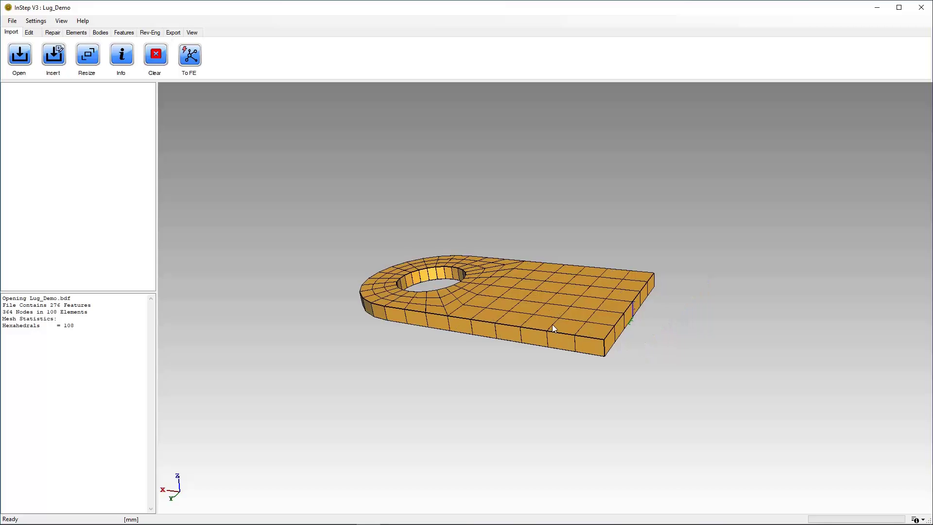
{"action": "scroll", "coordinate": [553, 329], "scroll_direction": "up", "scroll_amount": 5}
{"action": "scroll", "coordinate": [554, 319], "scroll_direction": "down", "scroll_amount": 2}
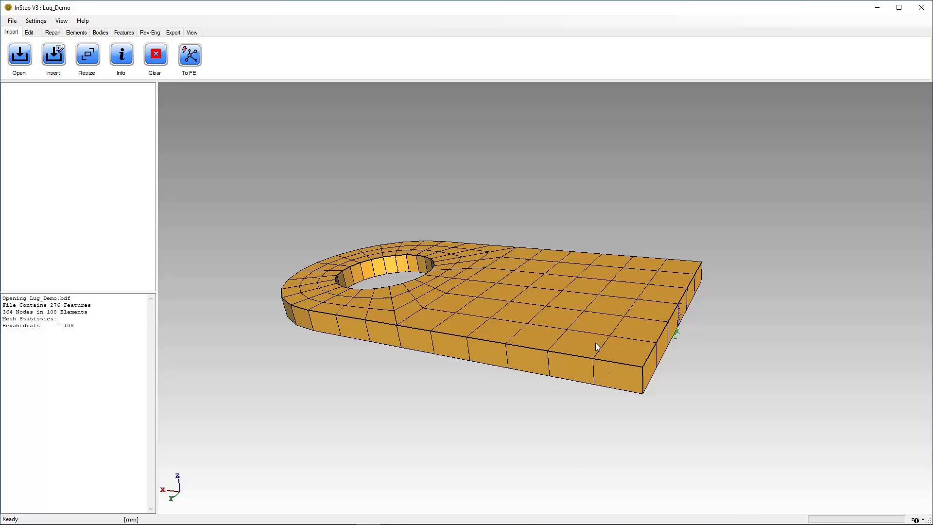
{"action": "middle_click_drag", "start_coordinate": [585, 344], "coordinate": [568, 412]}
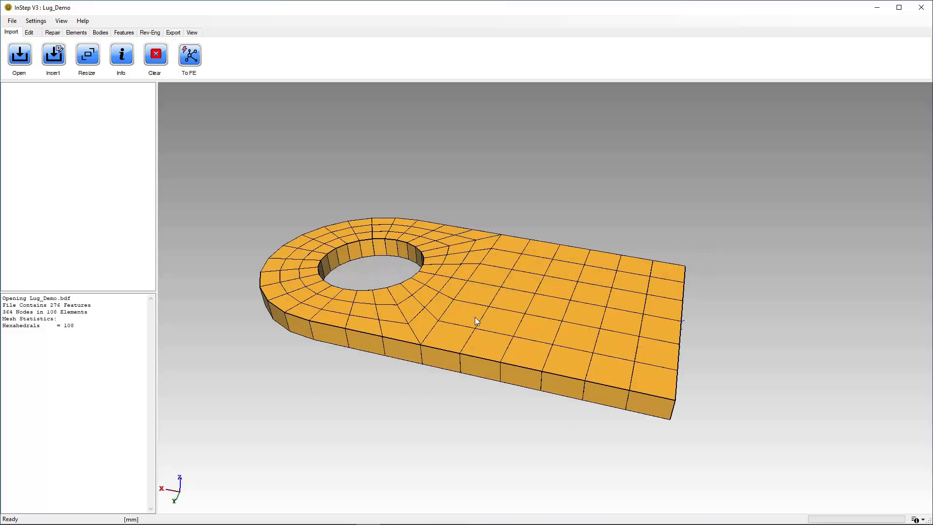
{"action": "mouse_move", "coordinate": [501, 300]}
{"action": "middle_mouse_down"}
{"action": "mouse_move", "coordinate": [497, 270]}
{"action": "mouse_move", "coordinate": [432, 282]}
{"action": "mouse_move", "coordinate": [439, 308]}
{"action": "mouse_move", "coordinate": [416, 287]}
{"action": "middle_mouse_up"}
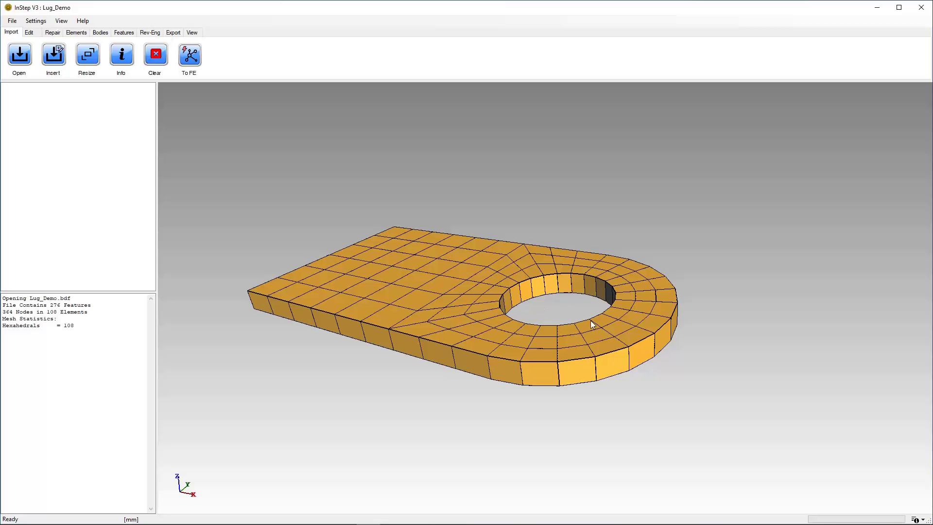
{"action": "middle_click_drag", "start_coordinate": [579, 312], "coordinate": [583, 316]}
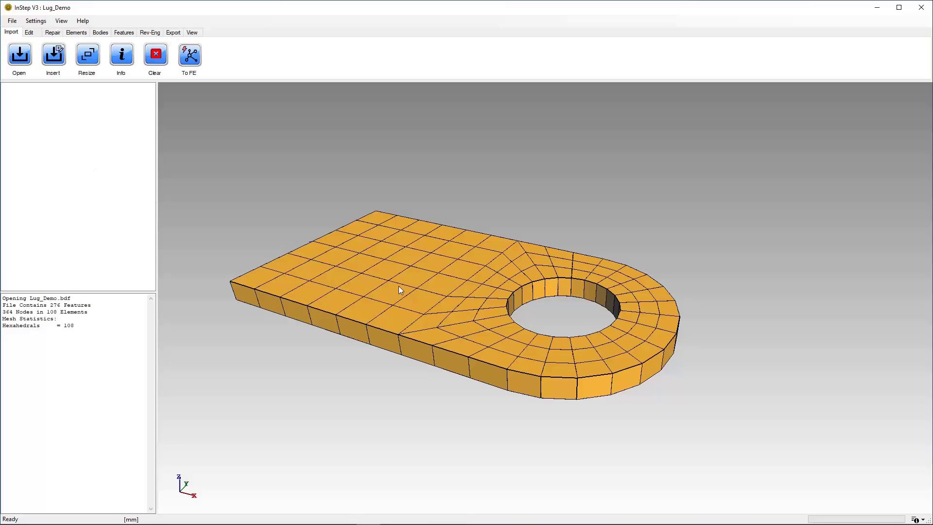
{"action": "mouse_move", "coordinate": [439, 302]}
{"action": "middle_mouse_down"}
{"action": "mouse_move", "coordinate": [479, 302]}
{"action": "mouse_move", "coordinate": [460, 288]}
{"action": "mouse_move", "coordinate": [436, 294]}
{"action": "middle_mouse_up"}
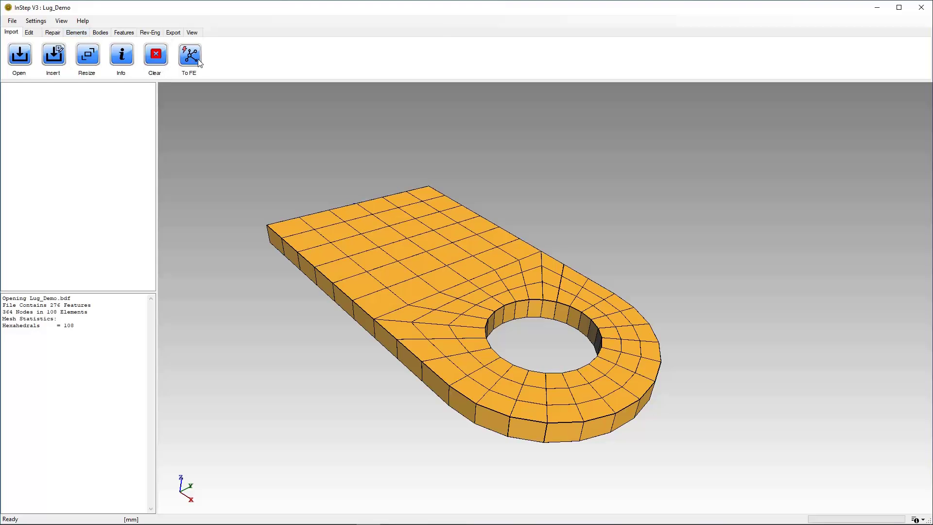
- Bring up the element editing tools and review them and the mid-plane options against the lug mesh
{"action": "left_click", "coordinate": [76, 33]}
{"action": "middle_click_drag", "start_coordinate": [575, 351], "coordinate": [515, 332]}
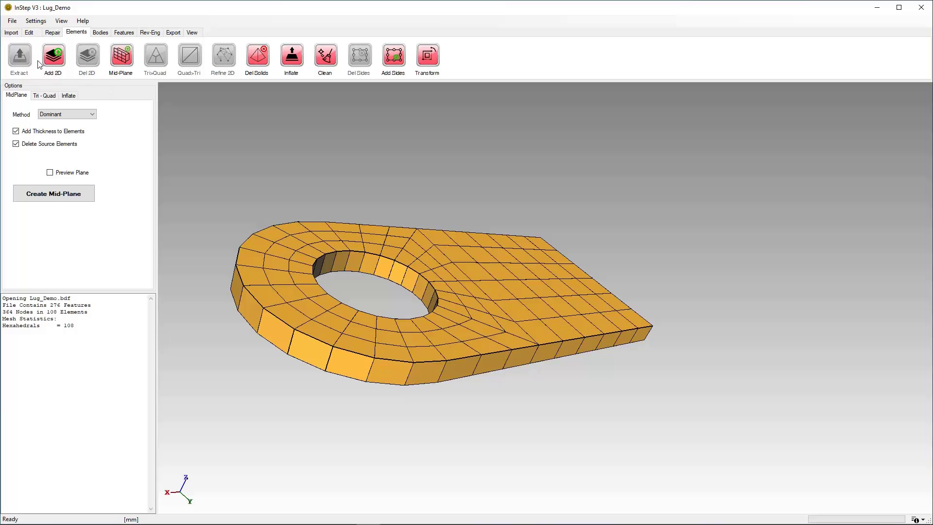
{"action": "middle_click_drag", "start_coordinate": [587, 328], "coordinate": [543, 328]}
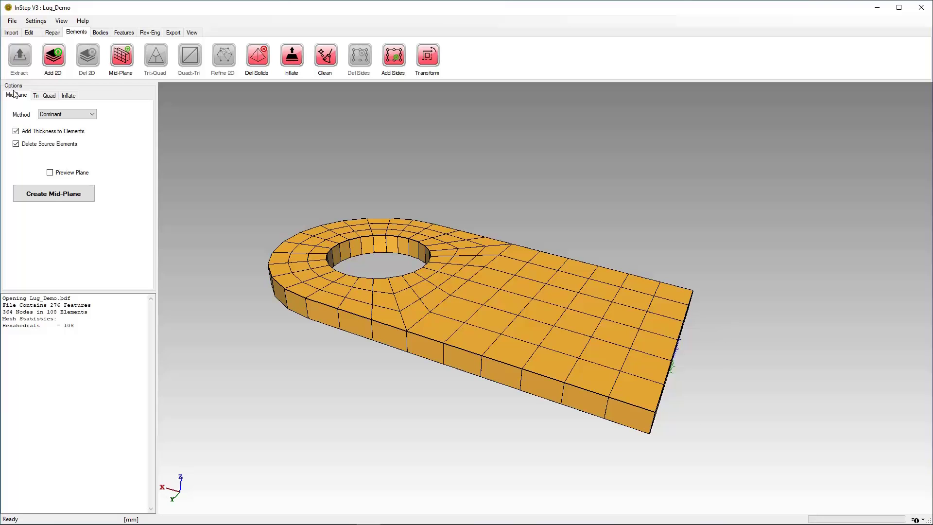
{"action": "middle_click_drag", "start_coordinate": [468, 318], "coordinate": [491, 358]}
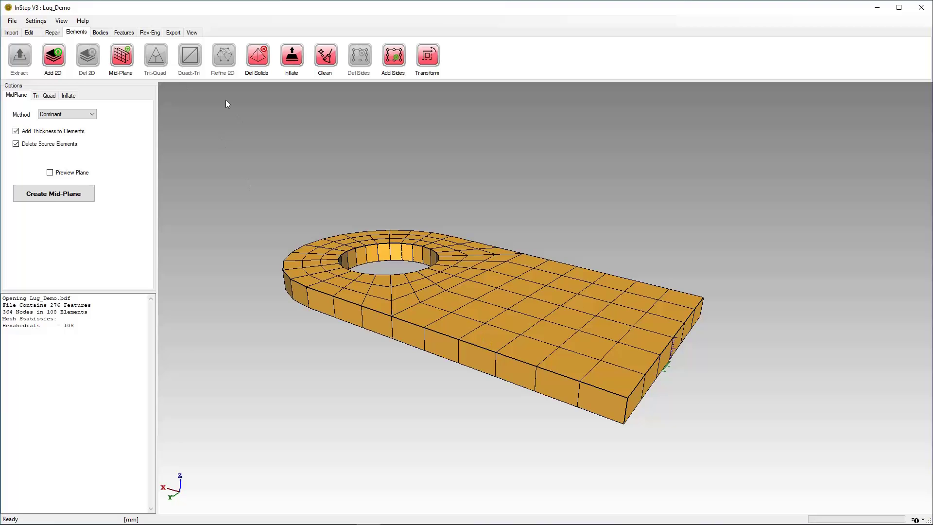
{"action": "middle_click_drag", "start_coordinate": [457, 284], "coordinate": [461, 300]}
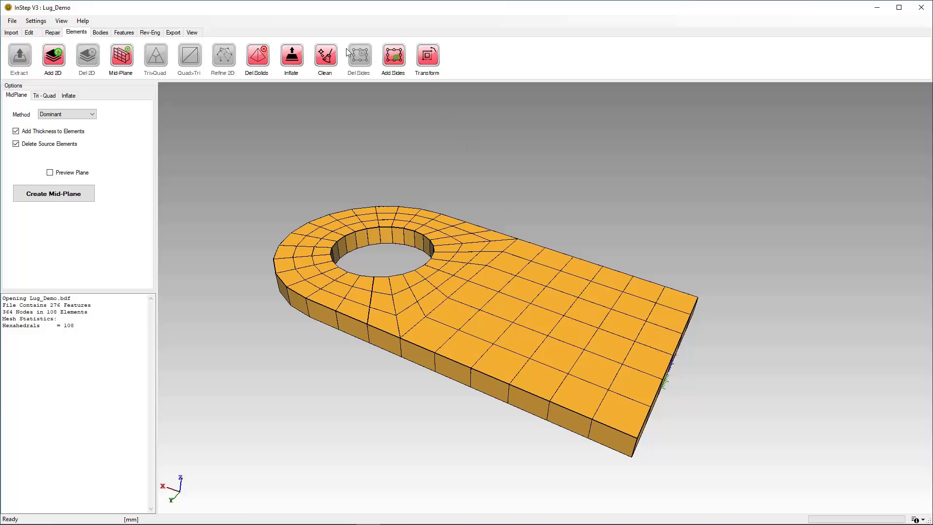
{"action": "middle_click_drag", "start_coordinate": [491, 335], "coordinate": [626, 387]}
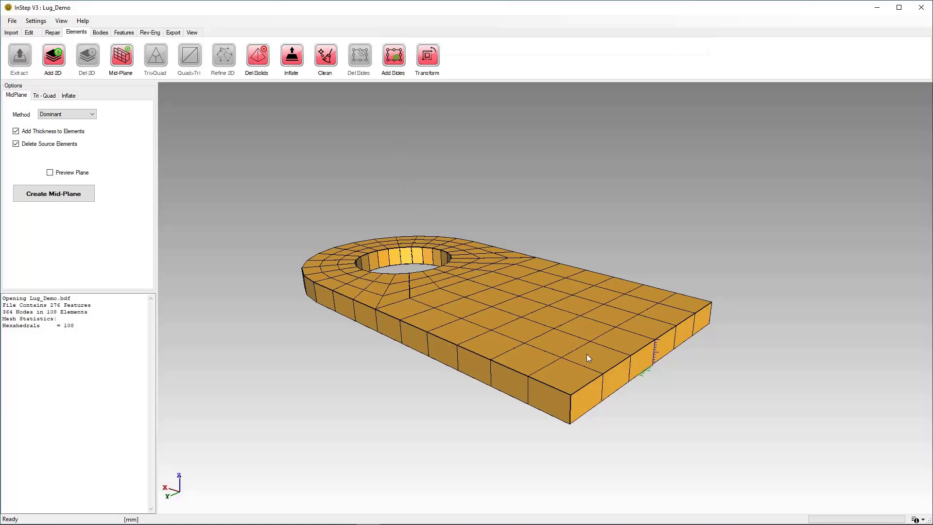
{"action": "middle_click_drag", "start_coordinate": [587, 355], "coordinate": [534, 359]}
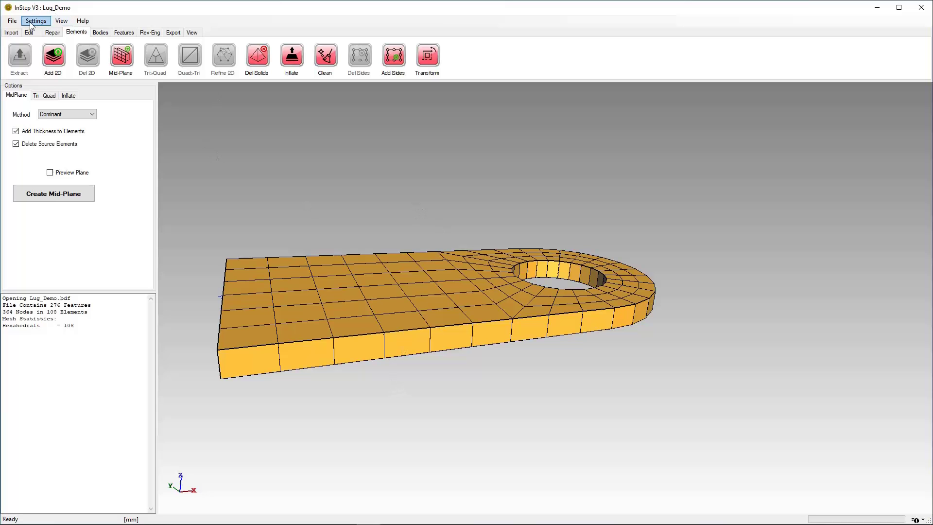
- Return to the import tools, bring up the application settings and review the appearance, behavior, data and drag-drop options
{"action": "left_click", "coordinate": [10, 32]}
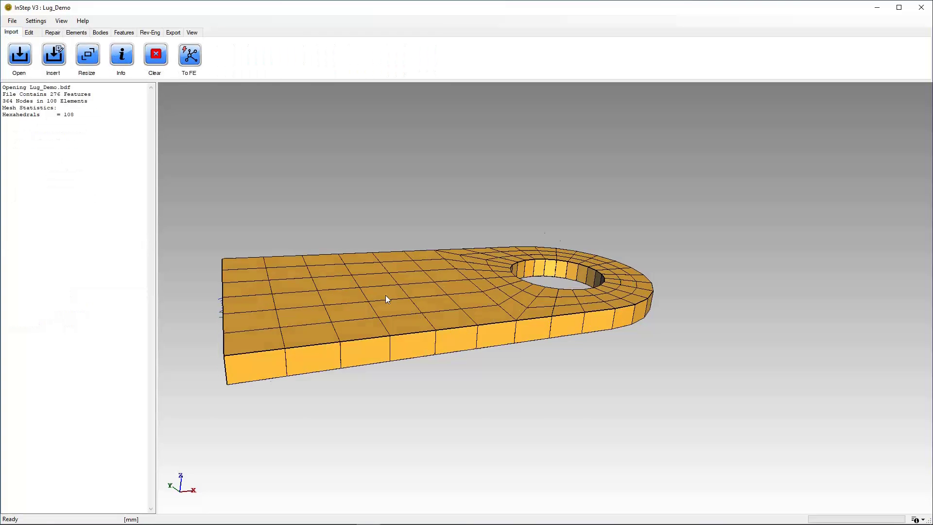
{"action": "middle_click_drag", "start_coordinate": [387, 298], "coordinate": [419, 272]}
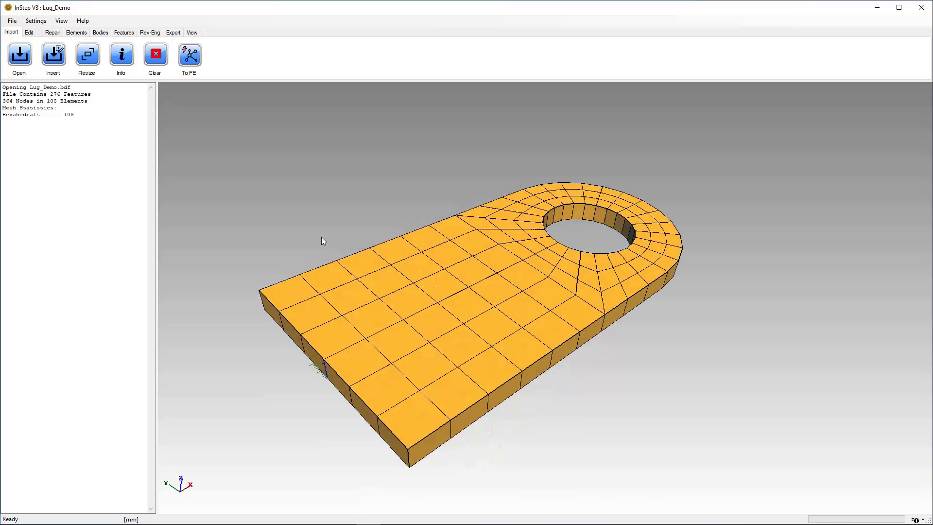
{"action": "left_click", "coordinate": [38, 21]}
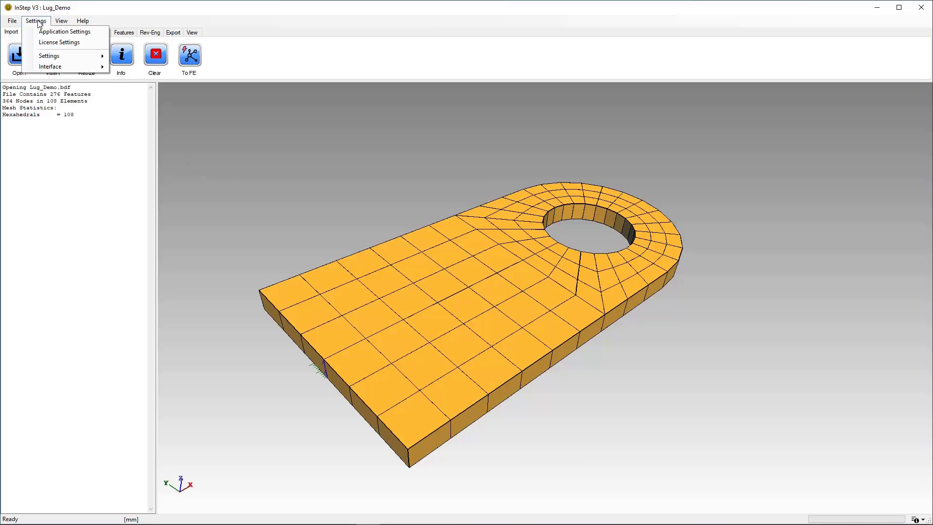
{"action": "left_click", "coordinate": [42, 32]}
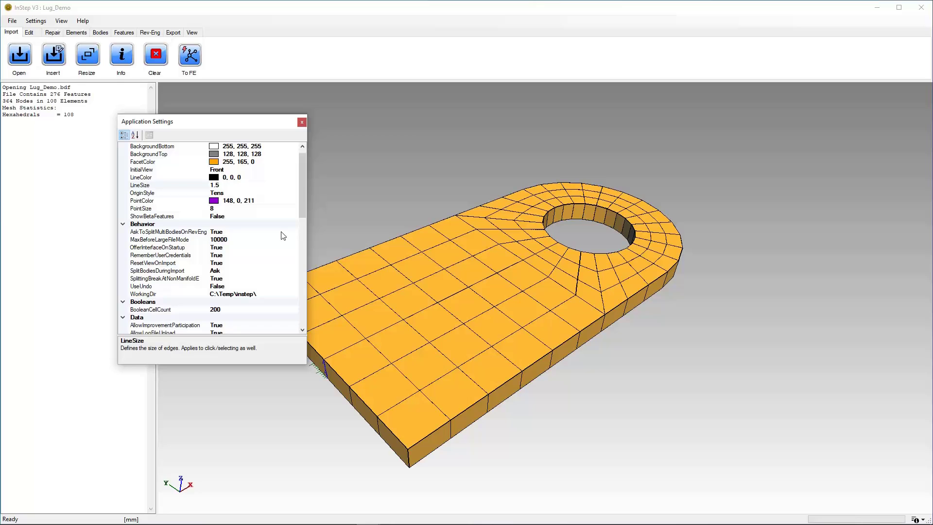
{"action": "scroll", "coordinate": [289, 235], "scroll_direction": "up", "scroll_amount": 1}
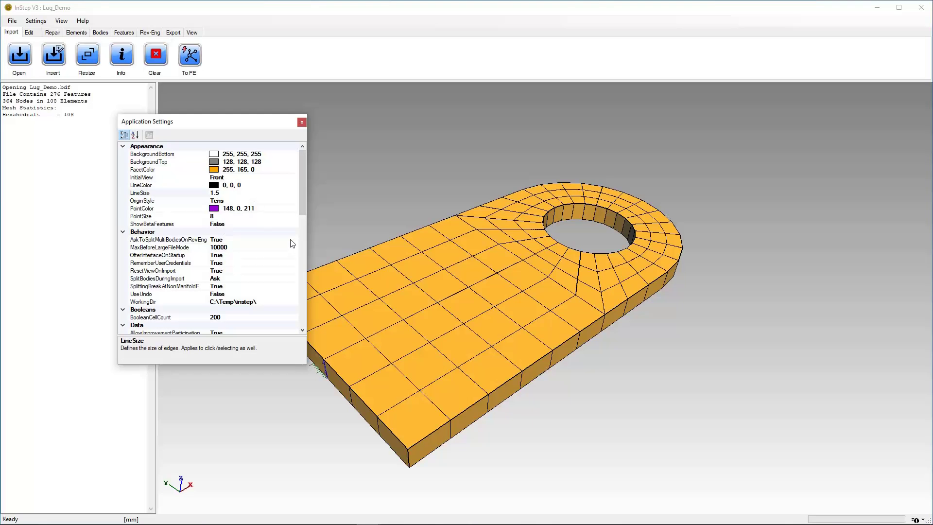
{"action": "scroll", "coordinate": [276, 206], "scroll_direction": "down", "scroll_amount": 8}
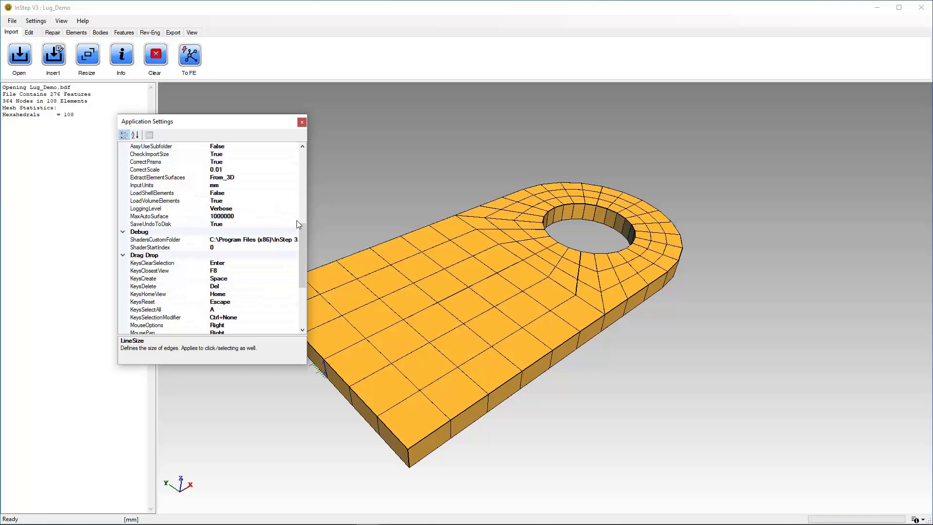
{"action": "scroll", "coordinate": [302, 235], "scroll_direction": "down", "scroll_amount": 3}
{"action": "scroll", "coordinate": [302, 235], "scroll_direction": "up", "scroll_amount": 4}
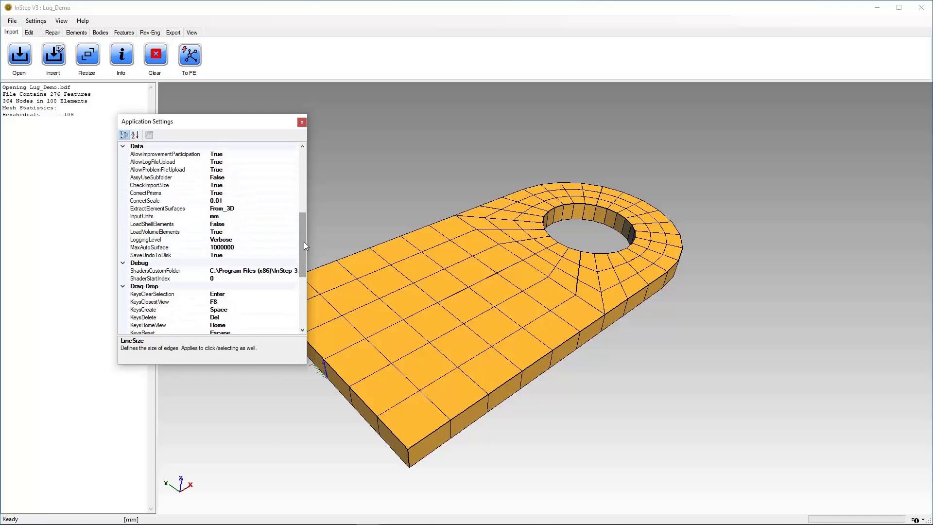
- Read the description of the ResetViewOnImport behavior setting, leave its value as it is and close the application settings
{"action": "scroll", "coordinate": [304, 241], "scroll_direction": "up", "scroll_amount": 7}
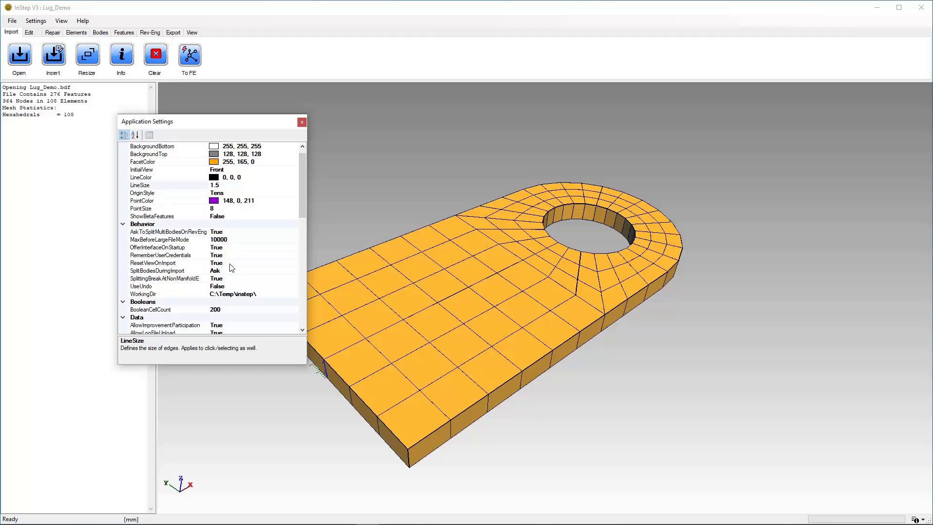
{"action": "left_click", "coordinate": [148, 264]}
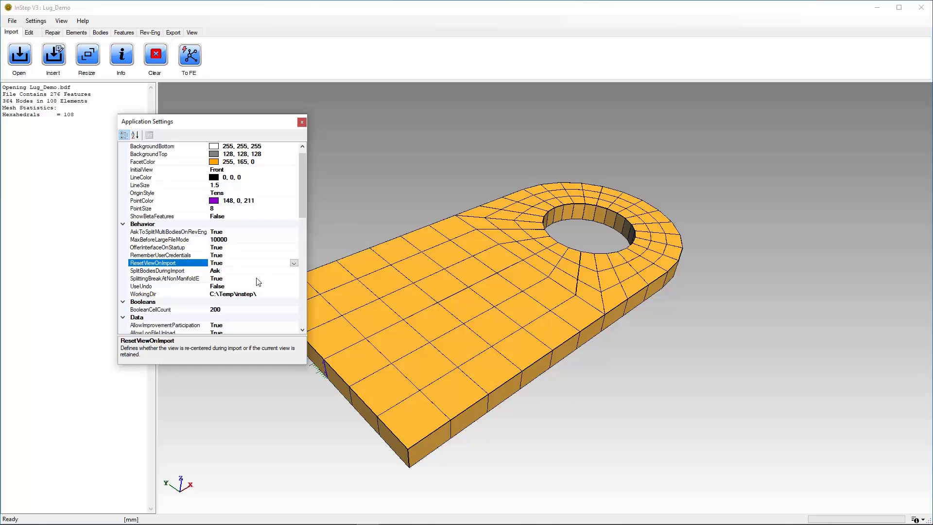
{"action": "left_click", "coordinate": [302, 122]}
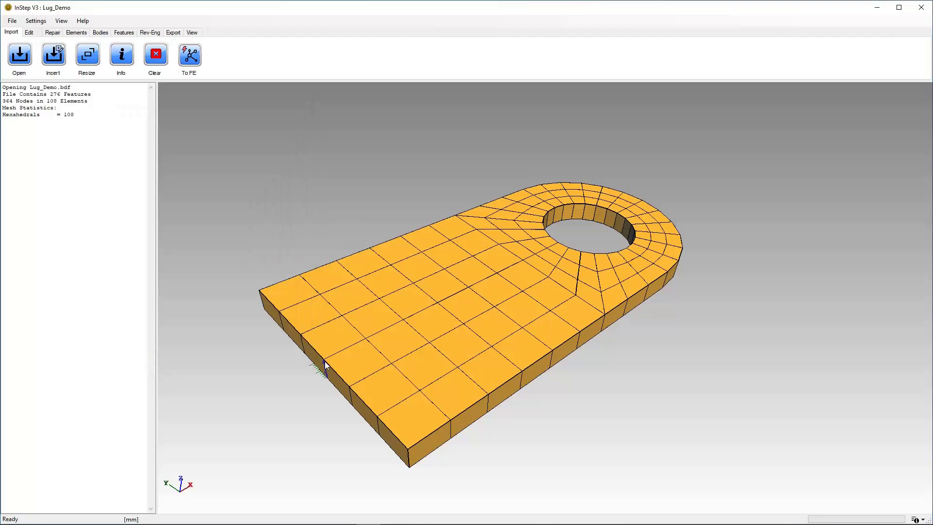